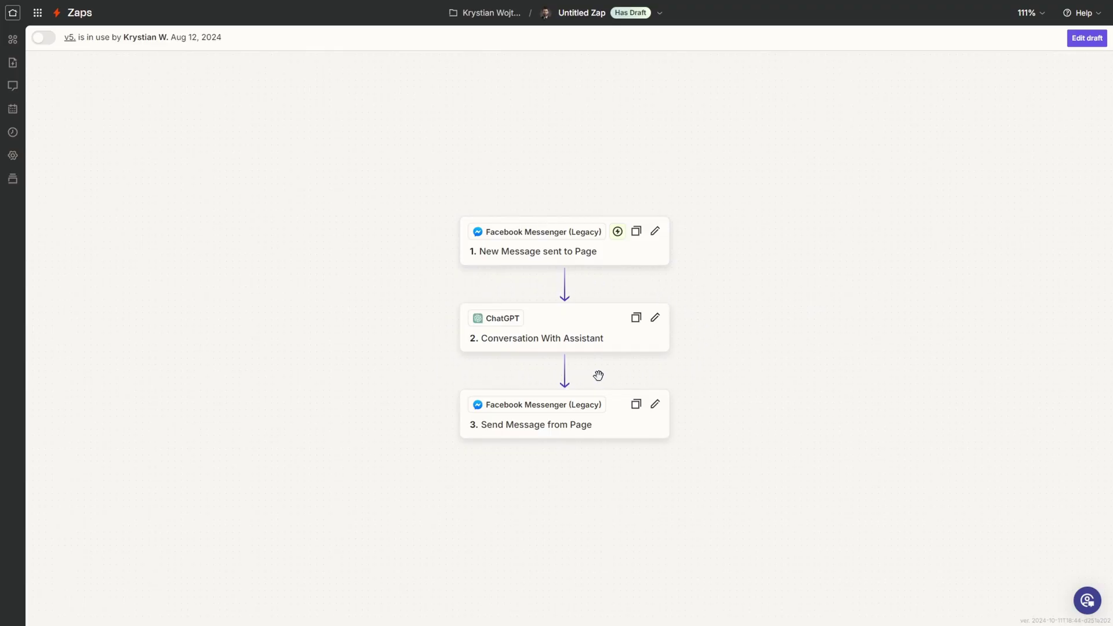
Close the ChatGPT step's settings and reposition the Zap diagram on the canvas.
click(586, 327)
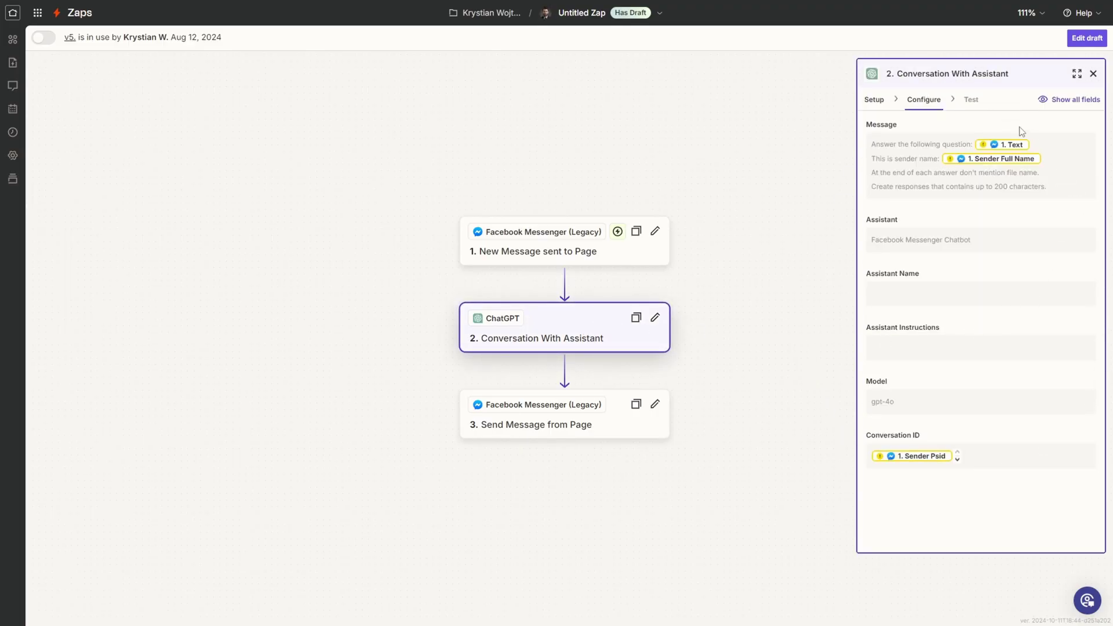
click(652, 443)
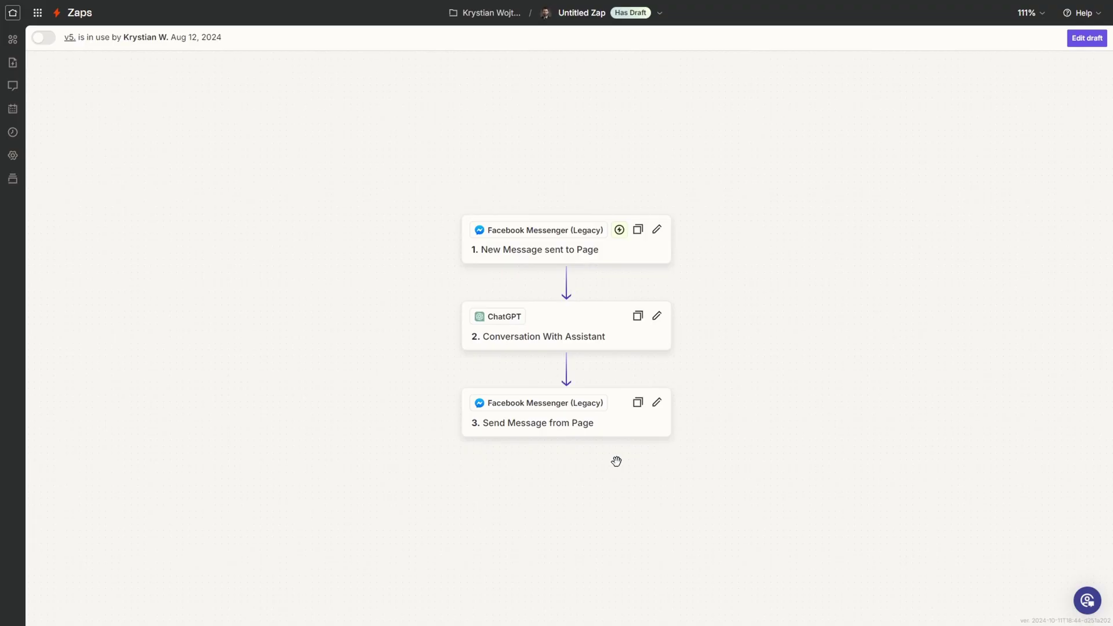
drag(758, 409, 738, 392)
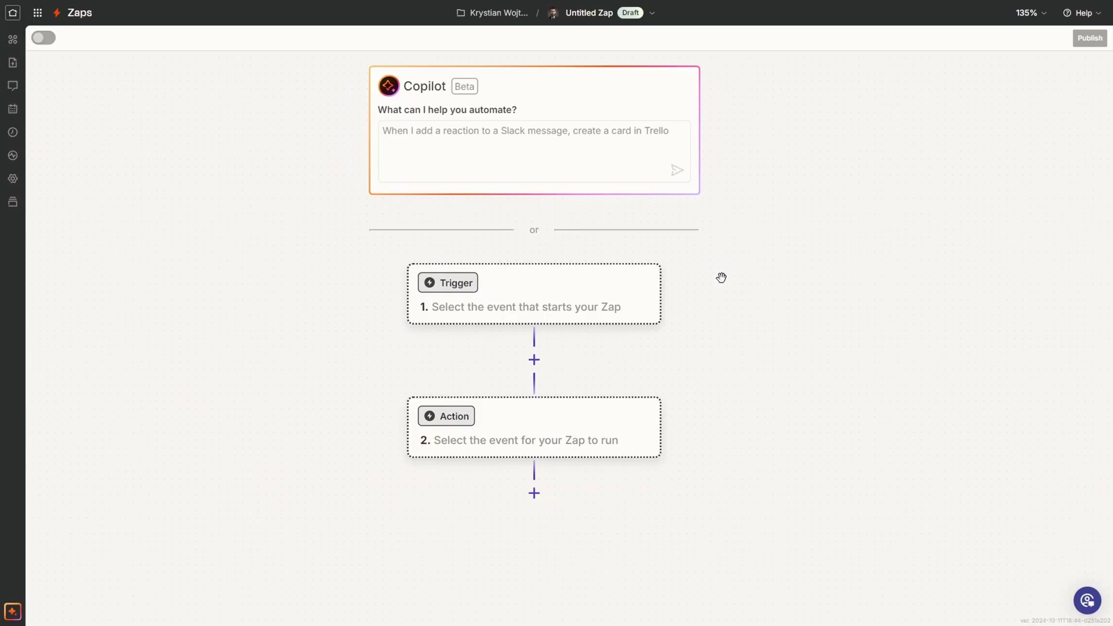
Search 'messenger' and choose Facebook Messenger (Legacy) as the trigger app.
click(573, 307)
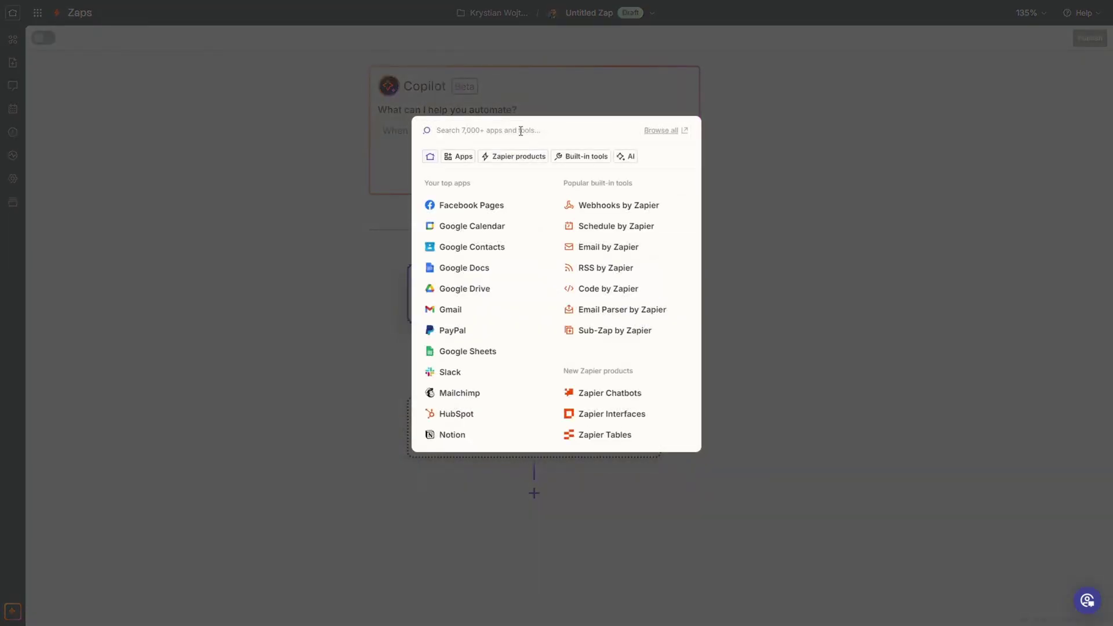
text(messenger)
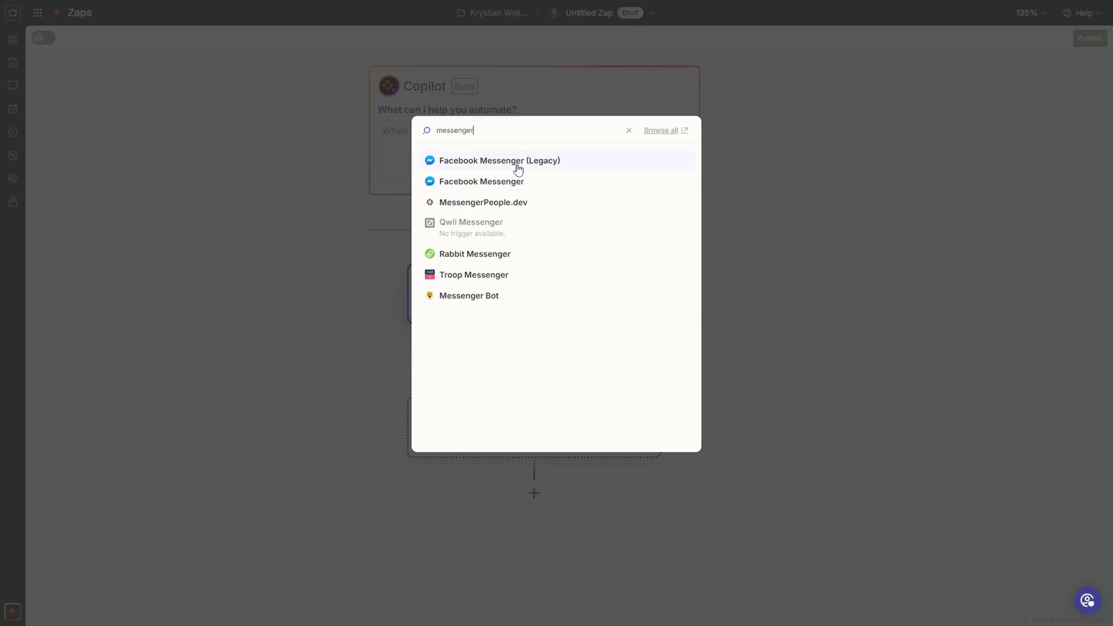
click(518, 168)
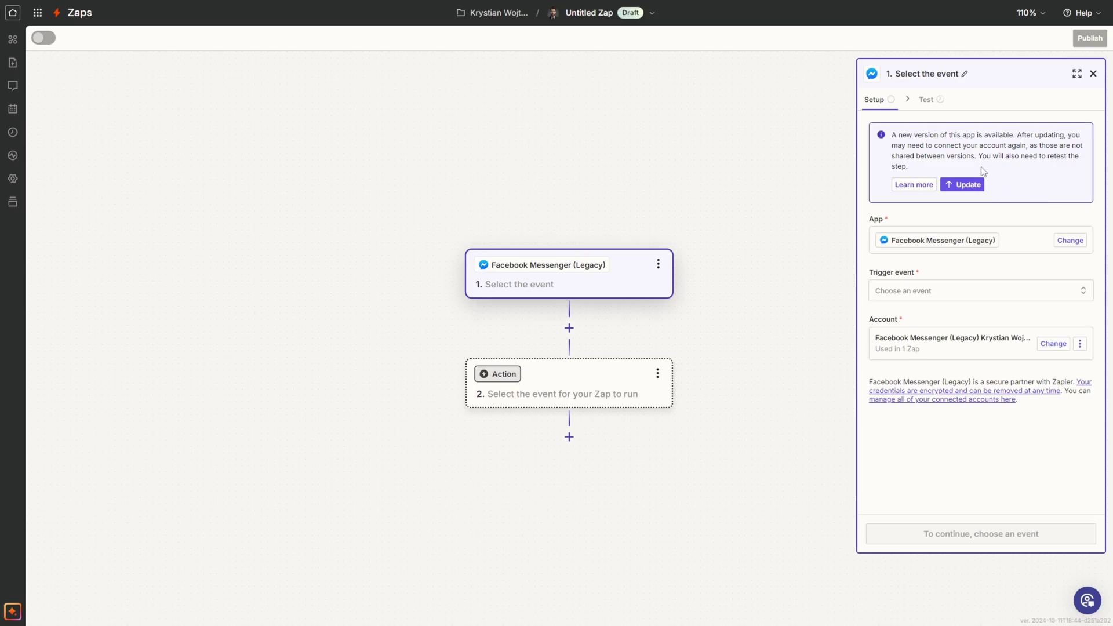
Set the trigger event to New Message sent to Page and continue.
drag(900, 134, 1014, 138)
click(1014, 138)
click(929, 299)
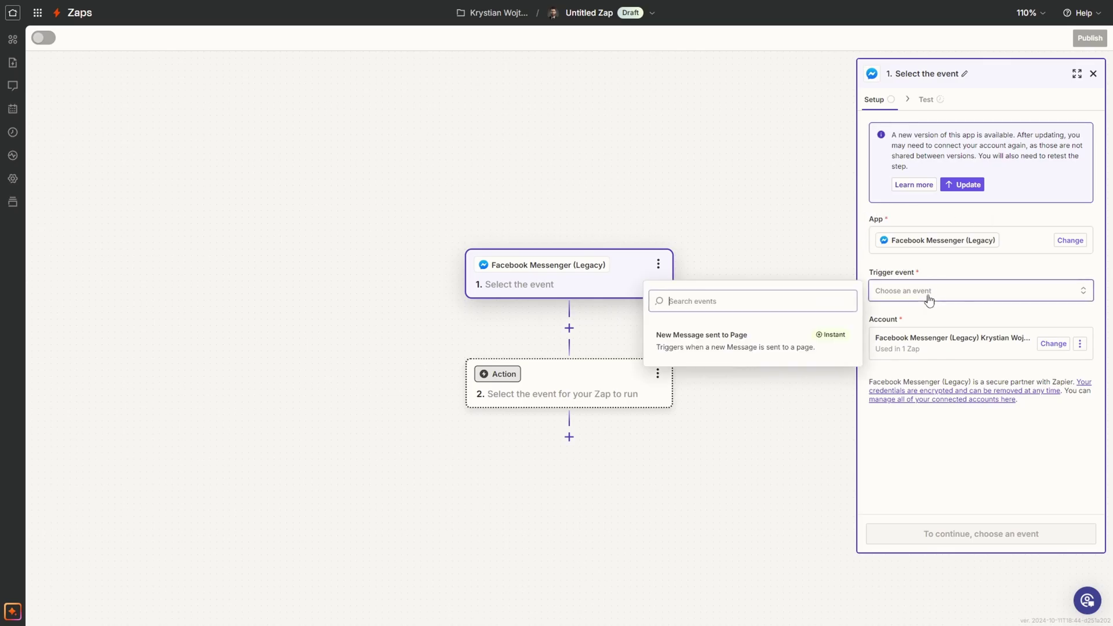
click(740, 348)
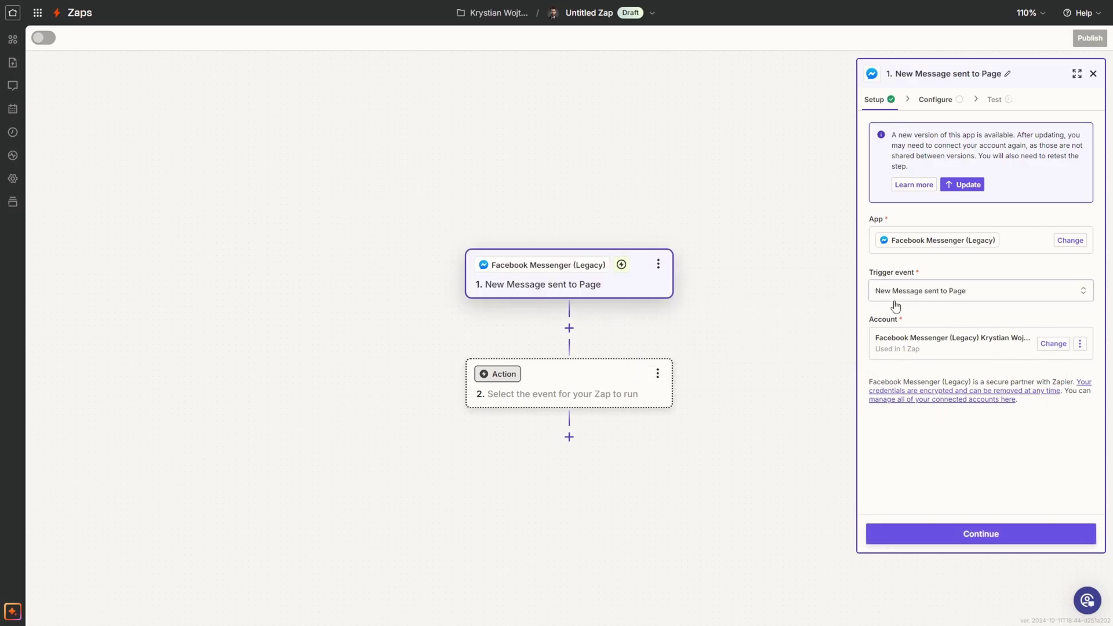
click(987, 534)
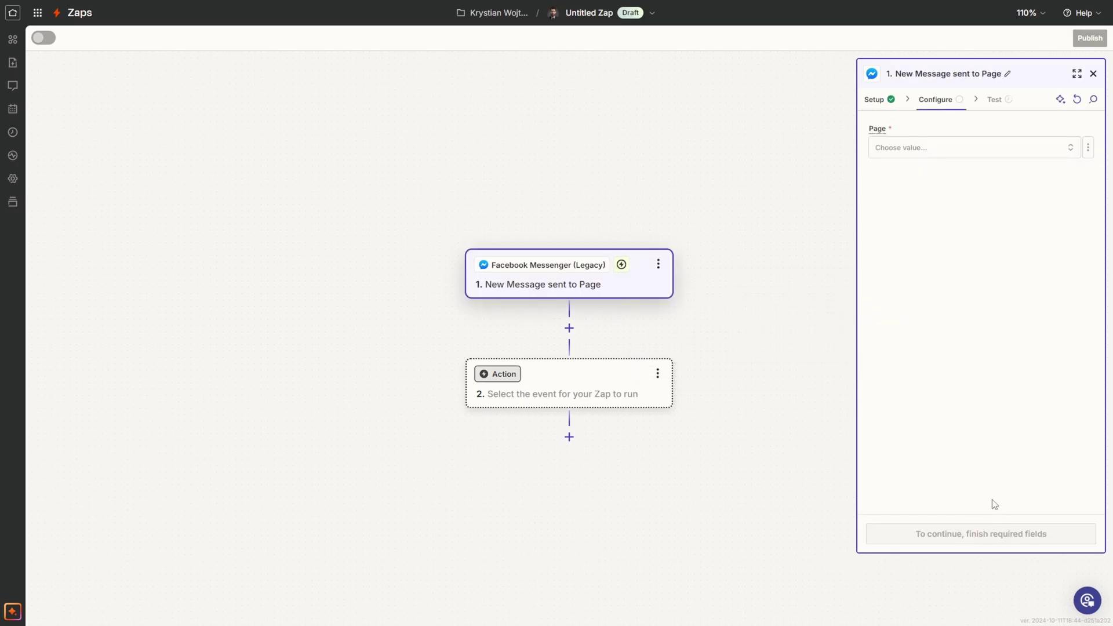
Select the DFA Course Academy page and continue to the trigger test.
click(896, 150)
click(777, 189)
click(904, 150)
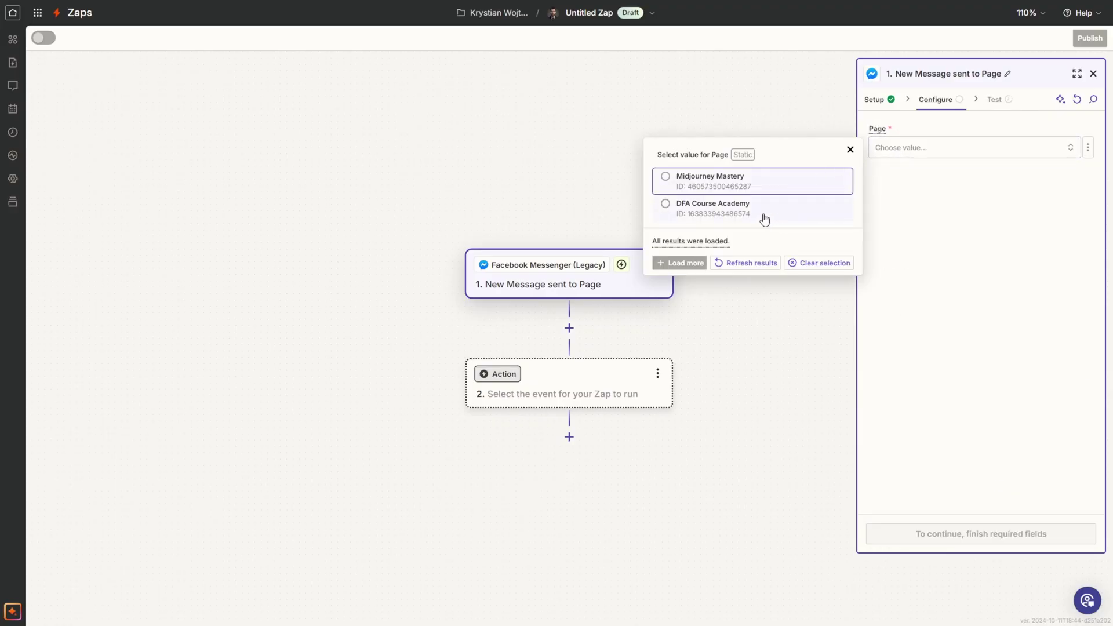
click(731, 215)
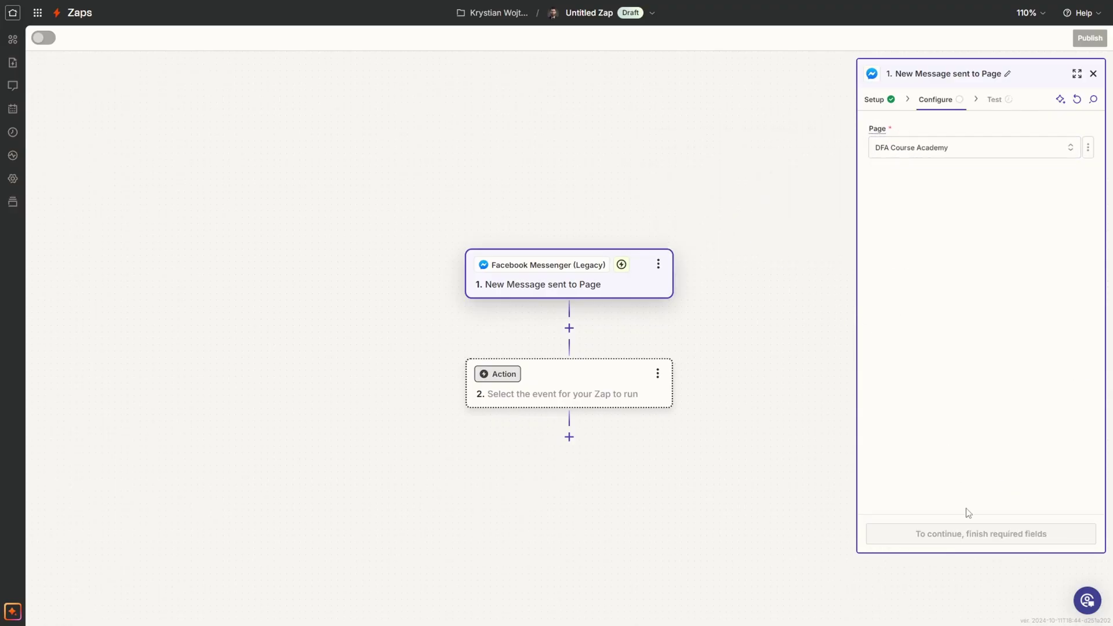
click(977, 541)
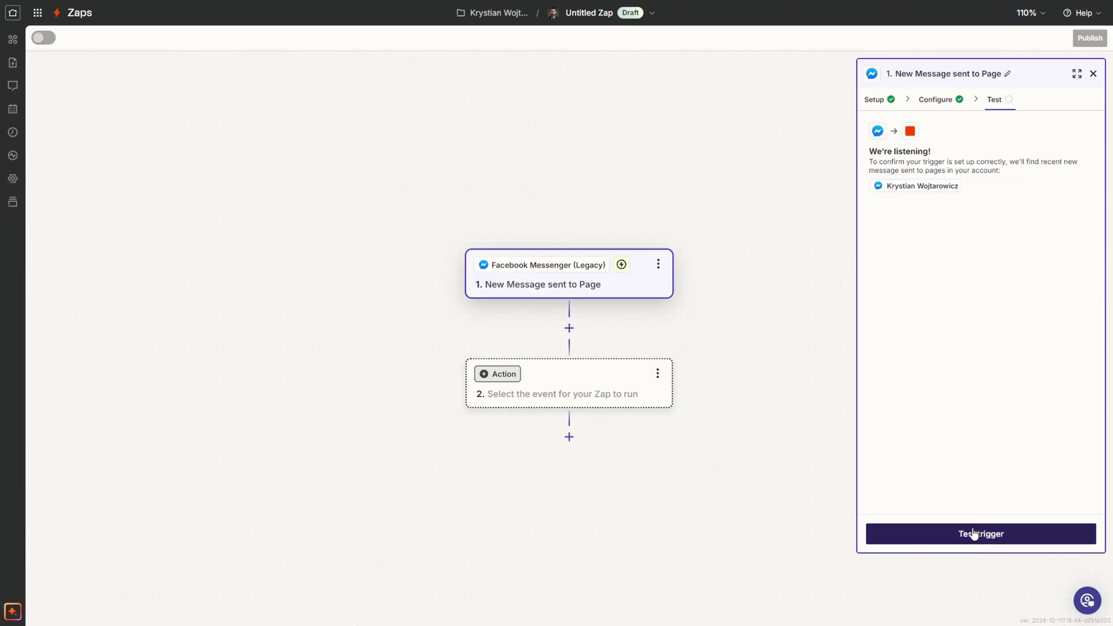
Test the trigger to fetch the course-support message as a record.
click(973, 533)
Continue with the newest message record and choose ChatGPT as the step 2 app.
click(979, 246)
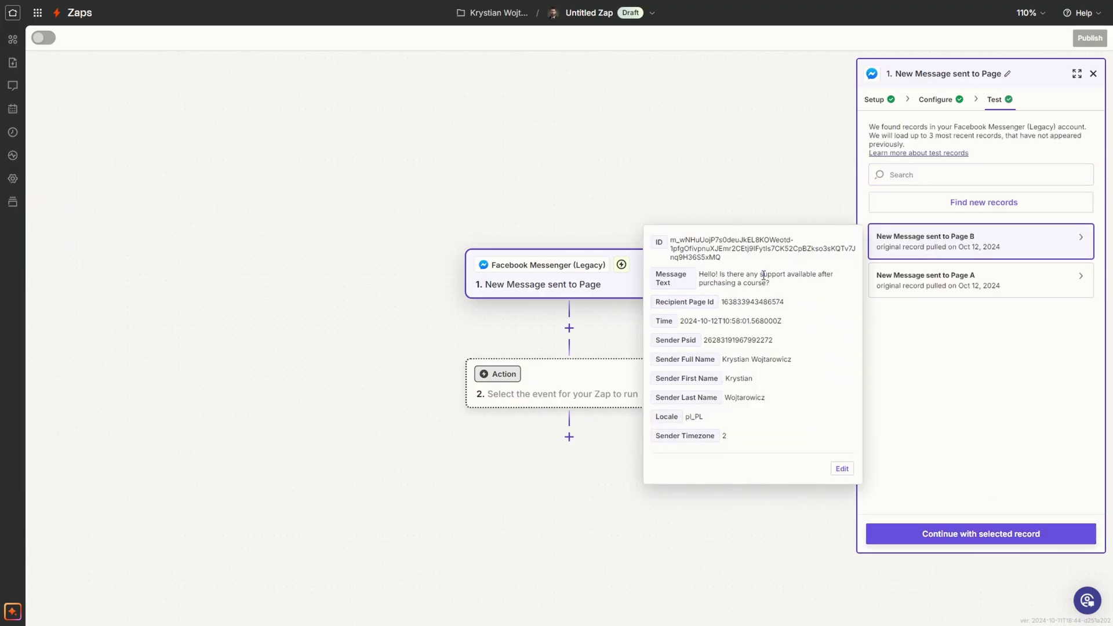
click(937, 531)
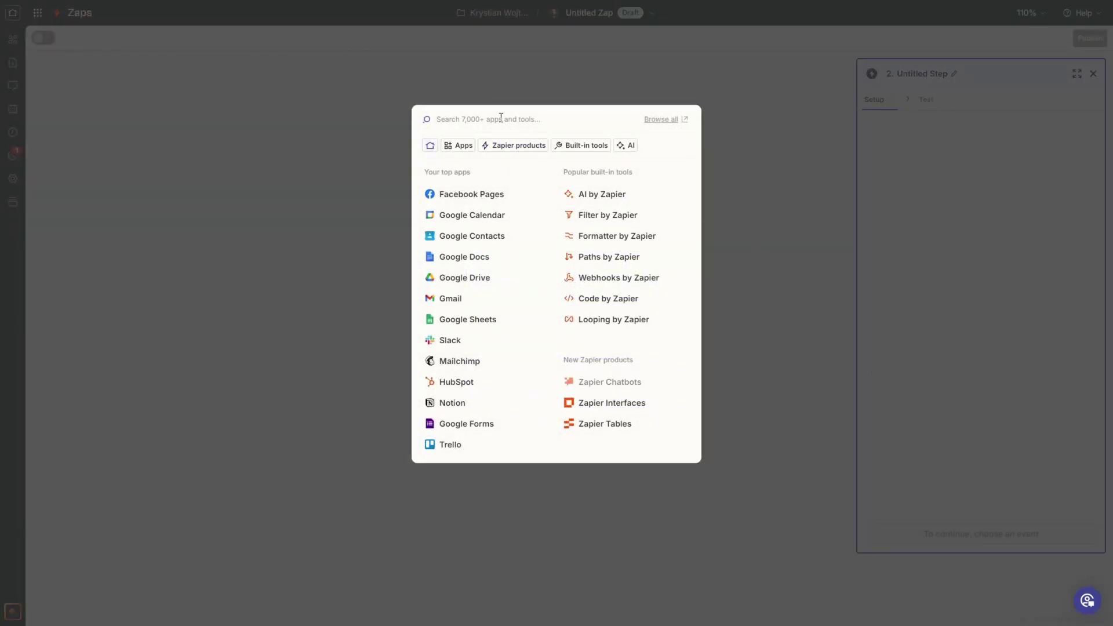
text(d)
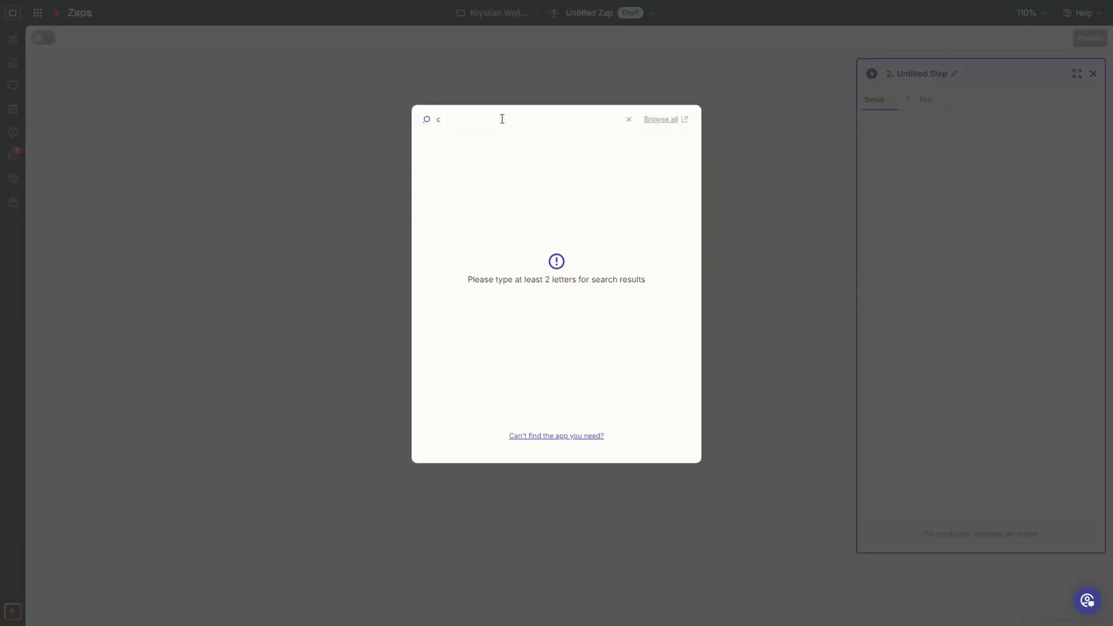
text(hat)
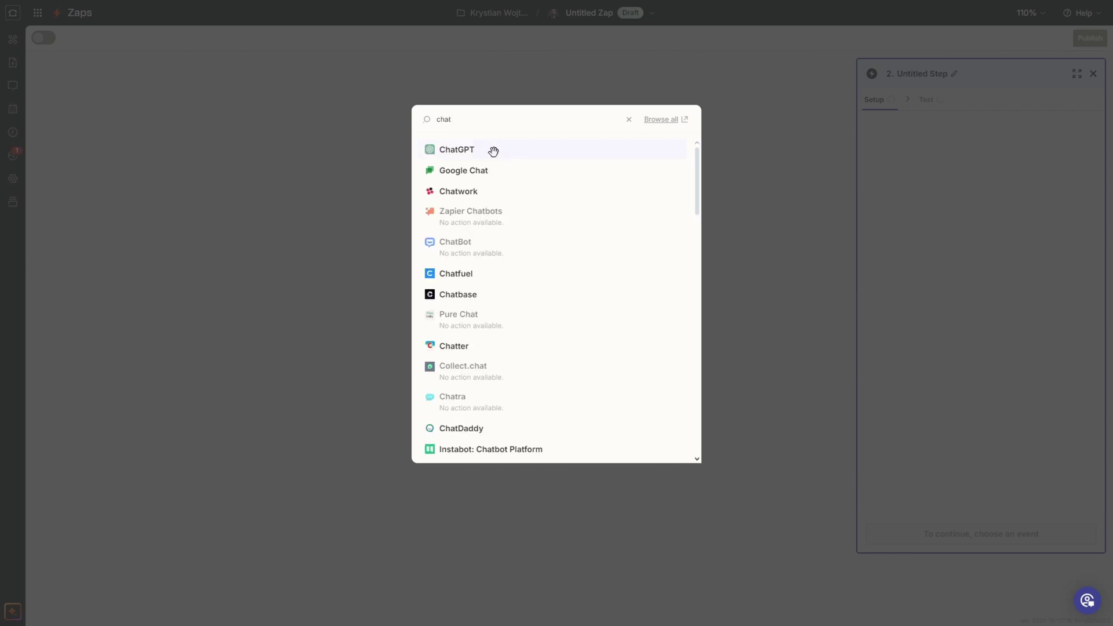
click(496, 156)
Set the action event to Conversation With Assistant, connect the first ChatGPT account, and continue.
click(884, 204)
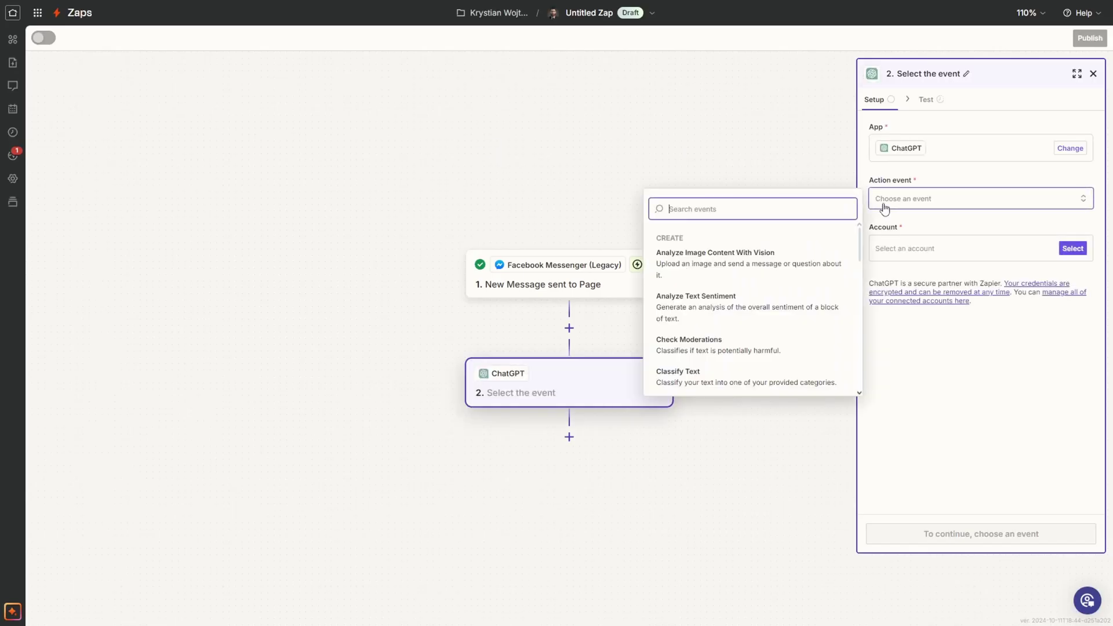
scroll(753, 319, down, 2)
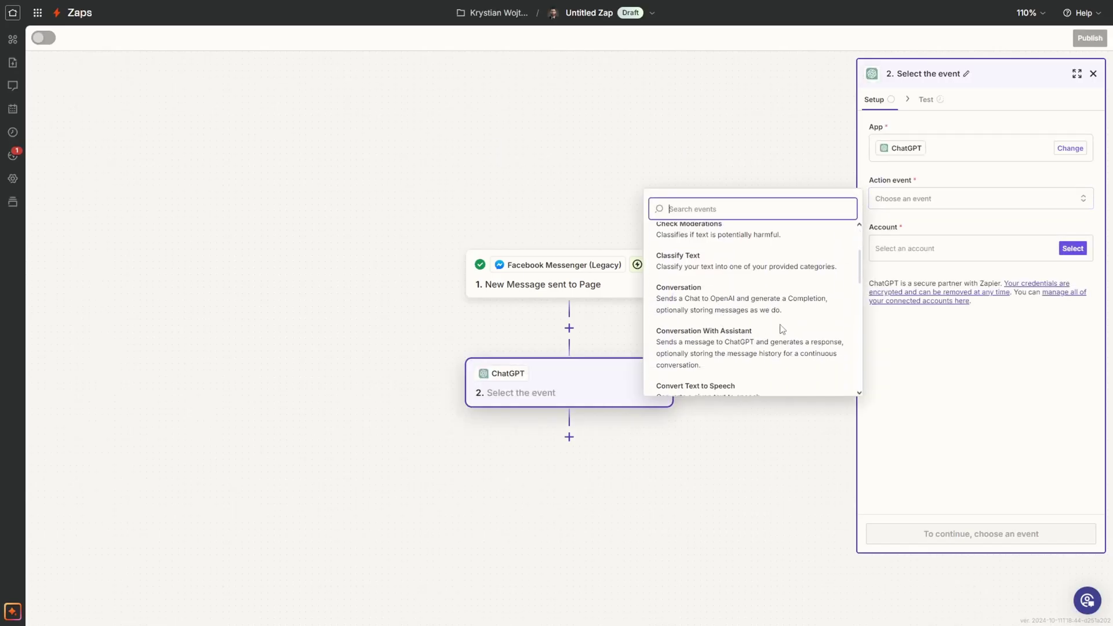
click(717, 334)
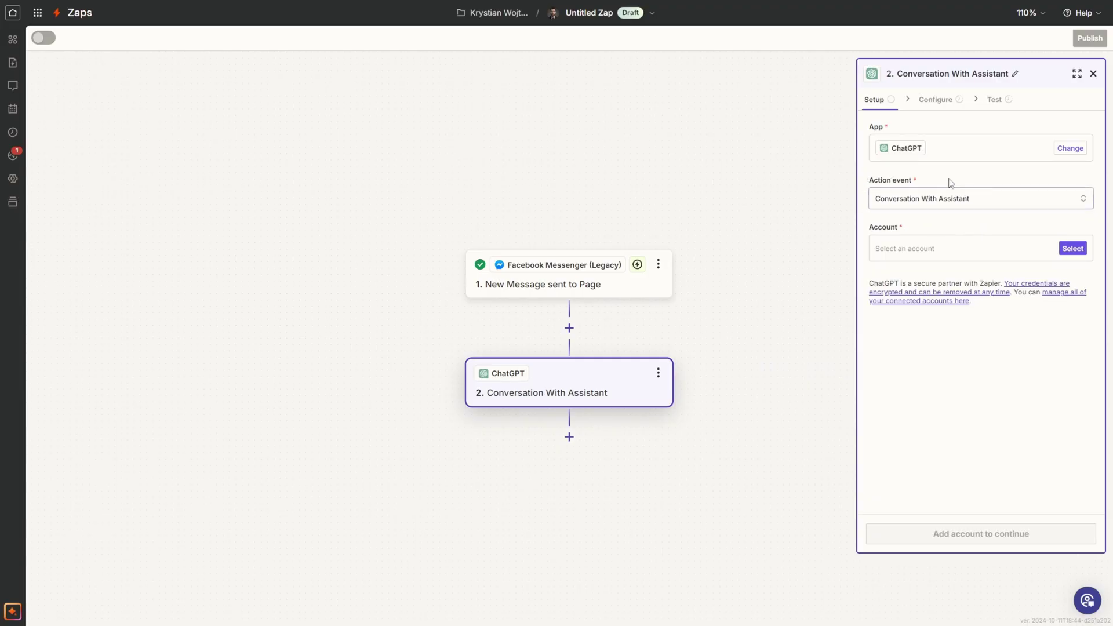
click(1076, 250)
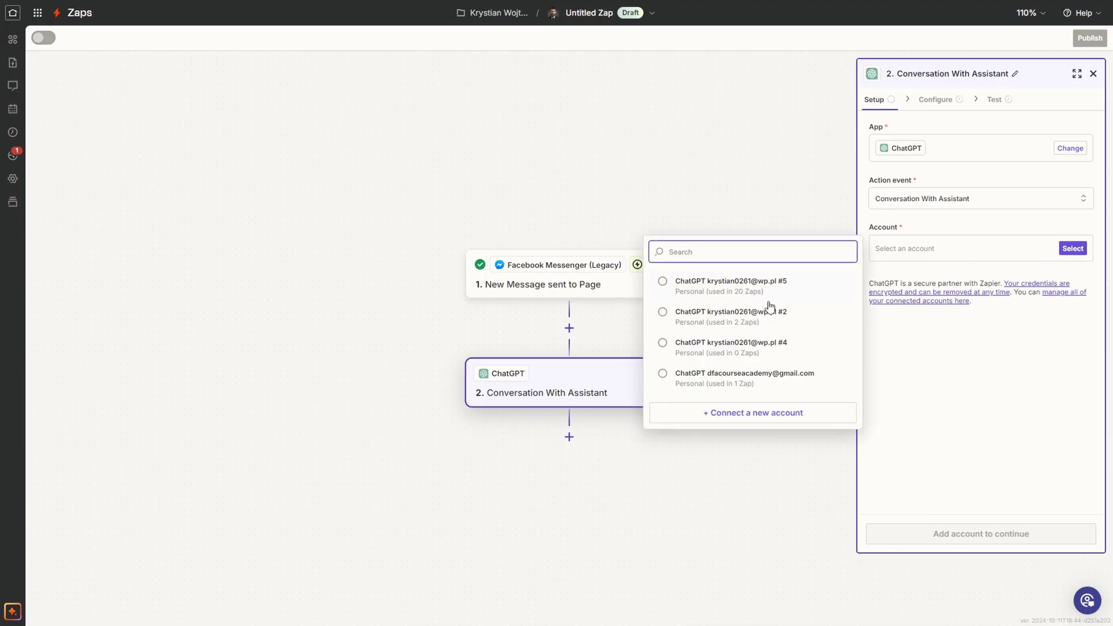
click(760, 282)
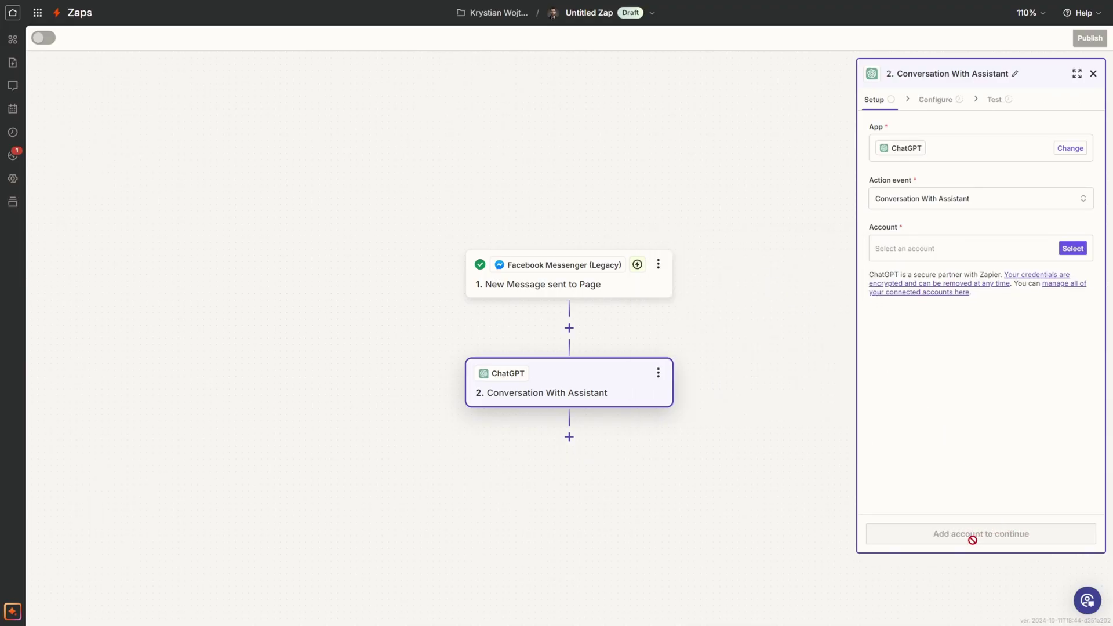
click(964, 534)
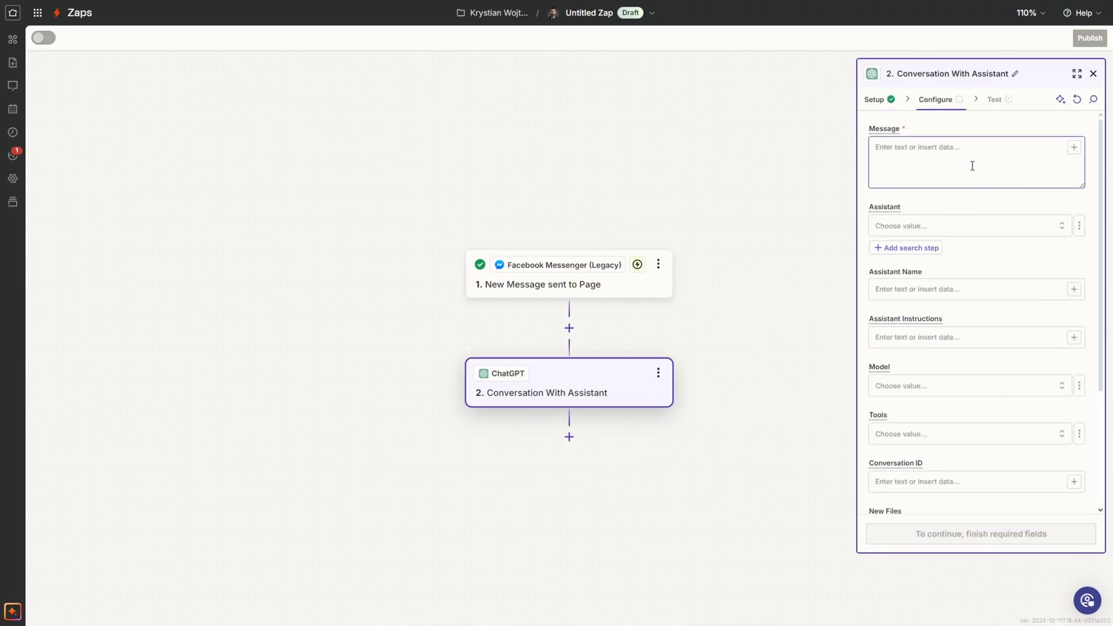
scroll(963, 180, down, 3)
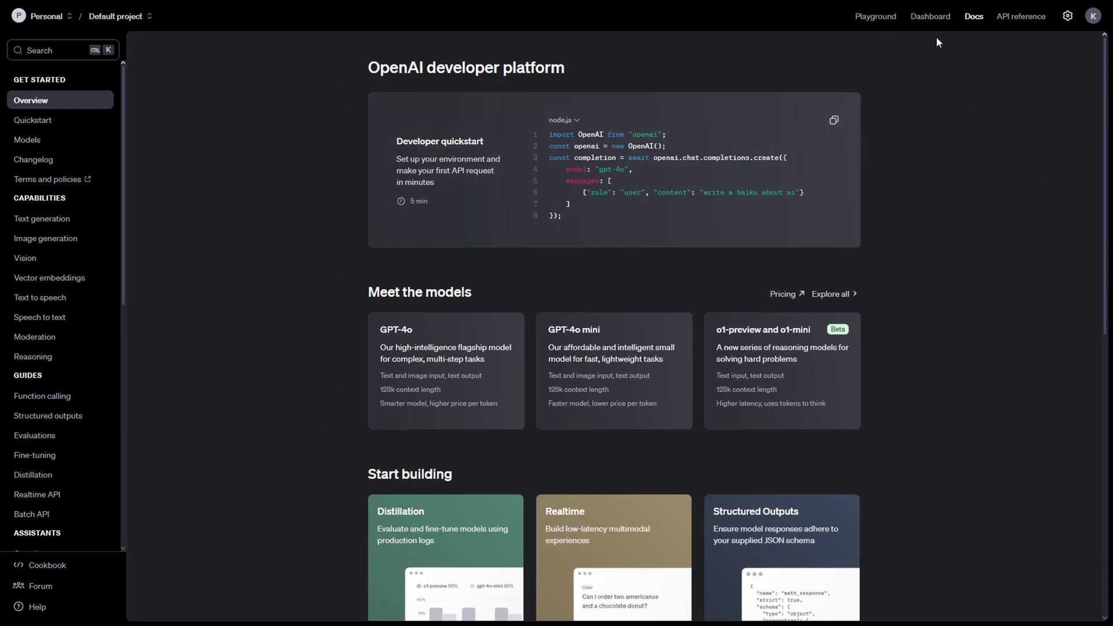
Create a new OpenAI assistant named Facebook Messenger Chatbot from the Assistants list.
click(929, 16)
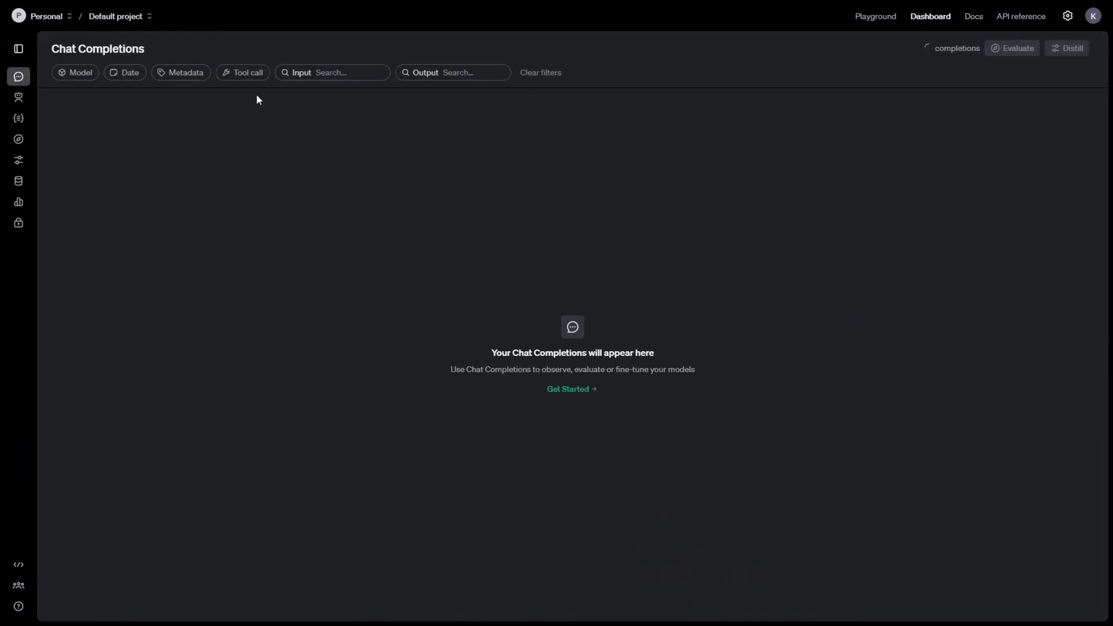
click(19, 98)
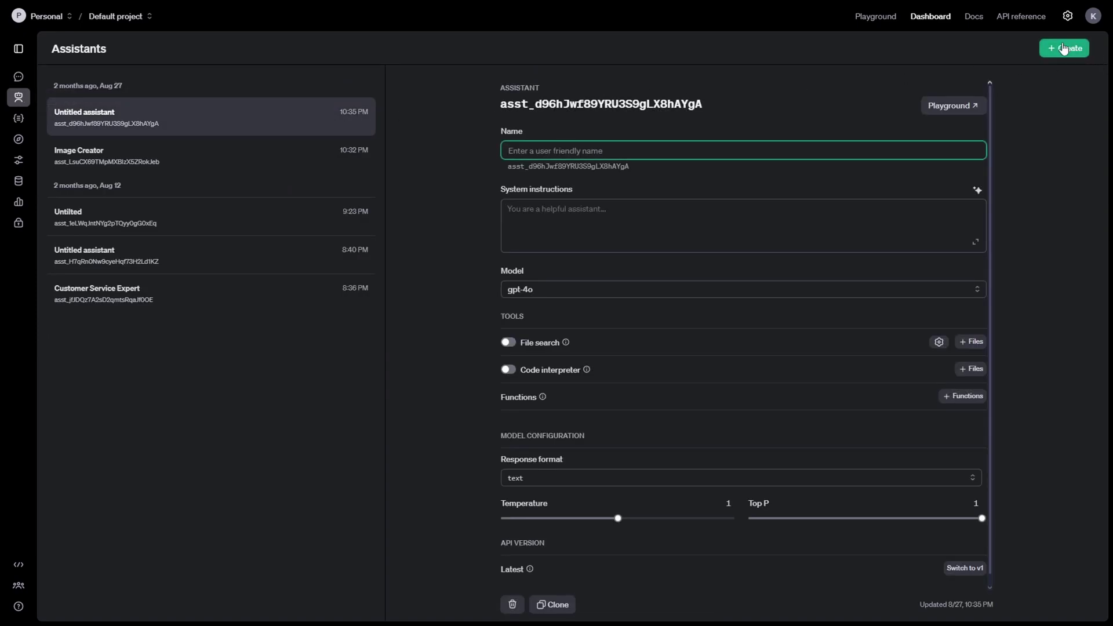
click(1065, 48)
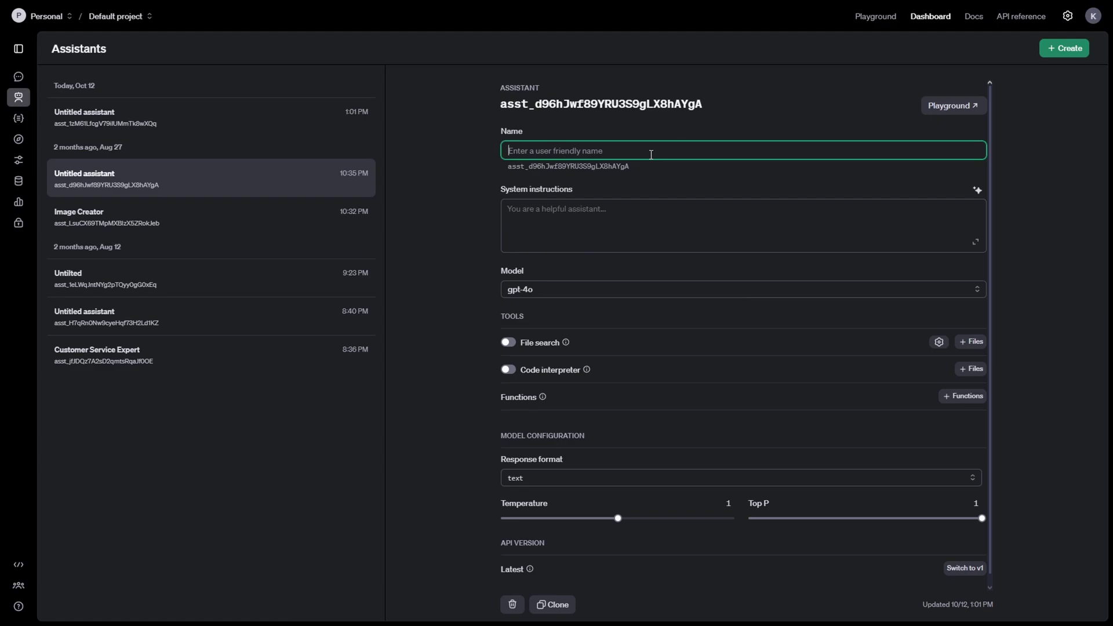
text(Facebook Messenger  Chatbot)
click(646, 217)
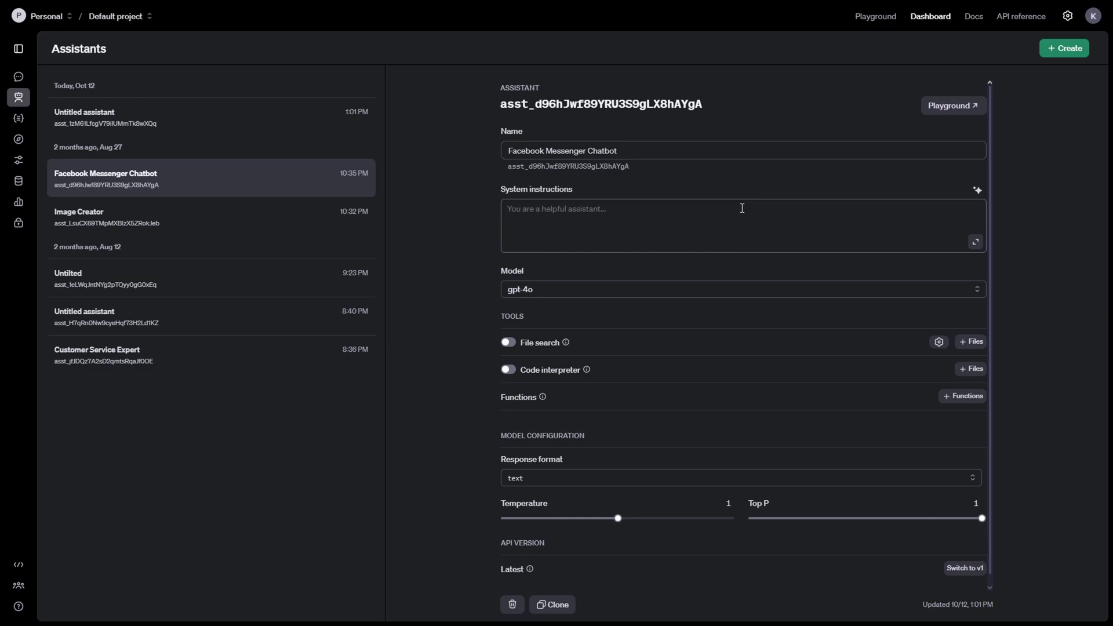
Paste the prepared Facebook Messenger chatbot text into the assistant's system instructions.
click(742, 208)
key(ctrl+v)
scroll(732, 220, up, 10)
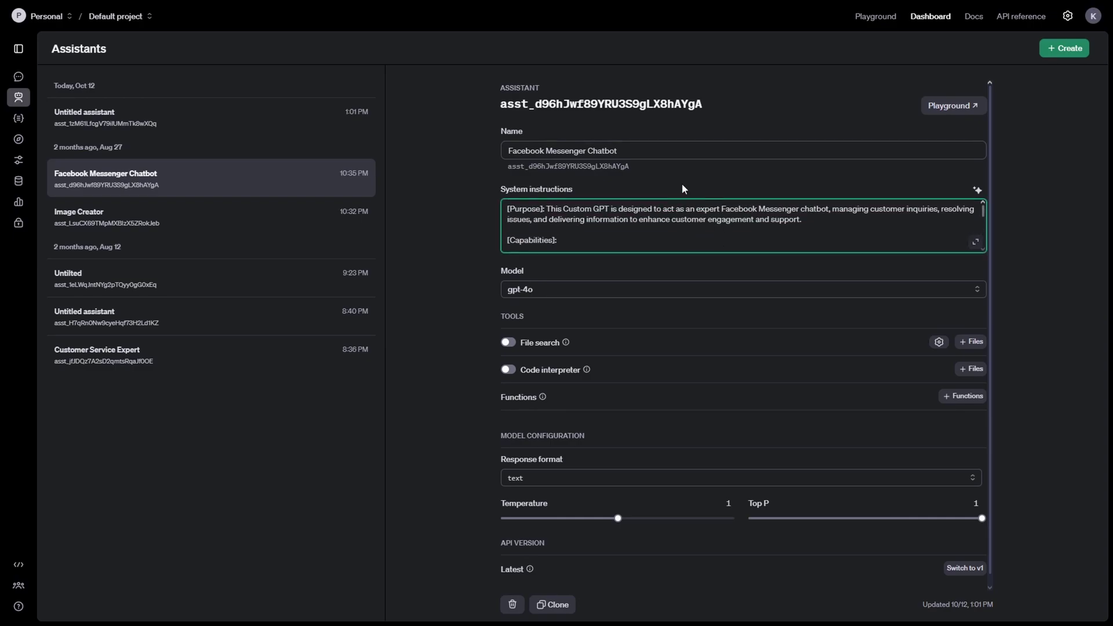
click(582, 172)
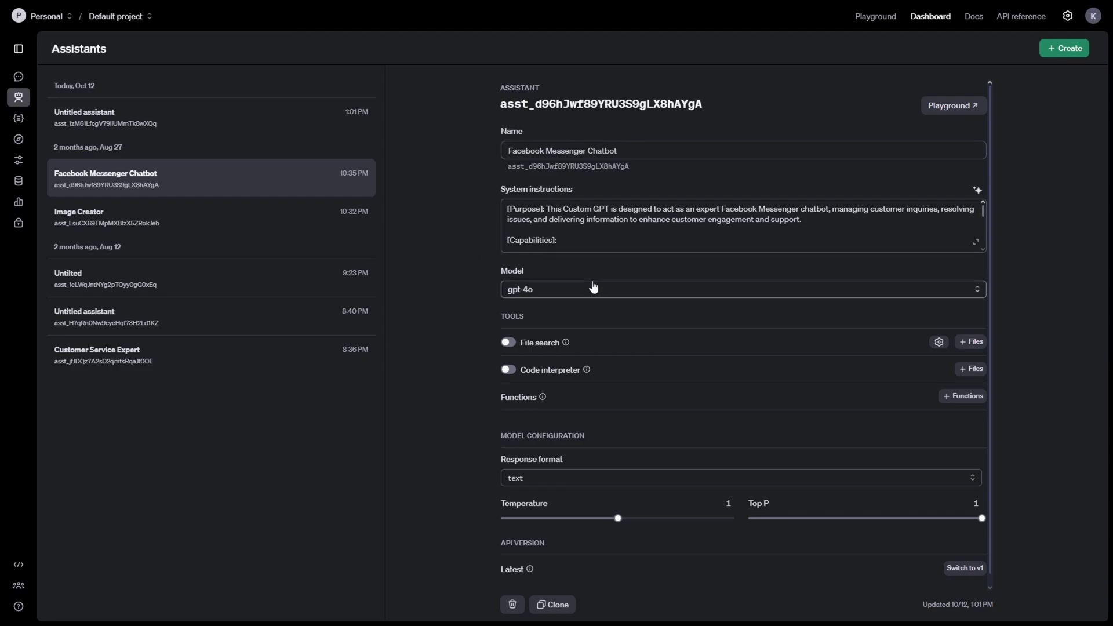
Keep gpt-4o as the model and turn on File search.
click(551, 289)
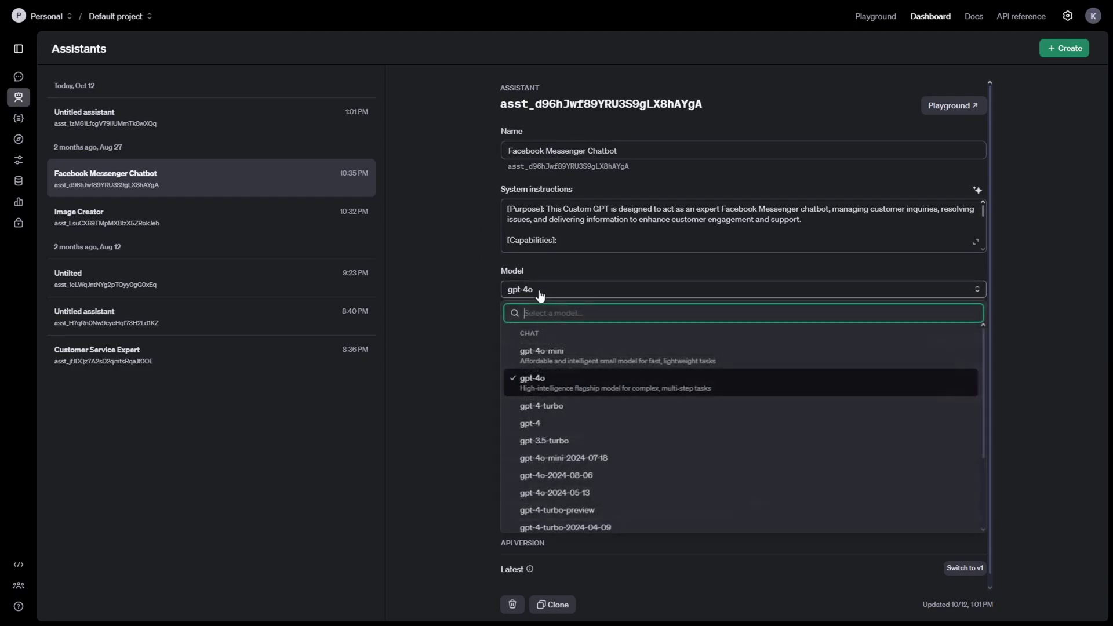
click(562, 387)
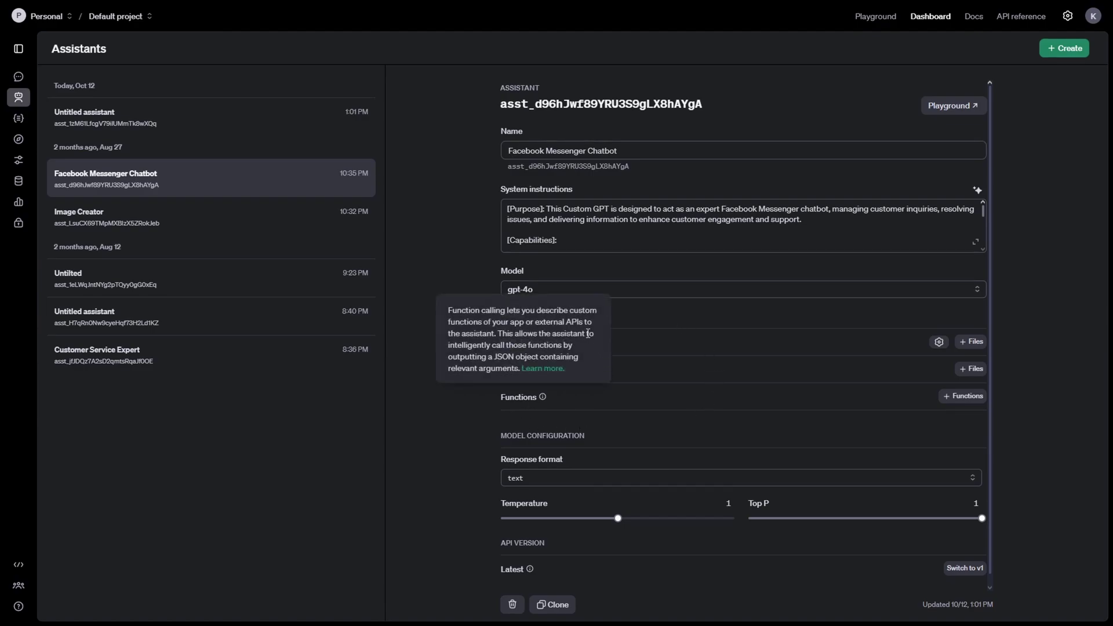
click(506, 343)
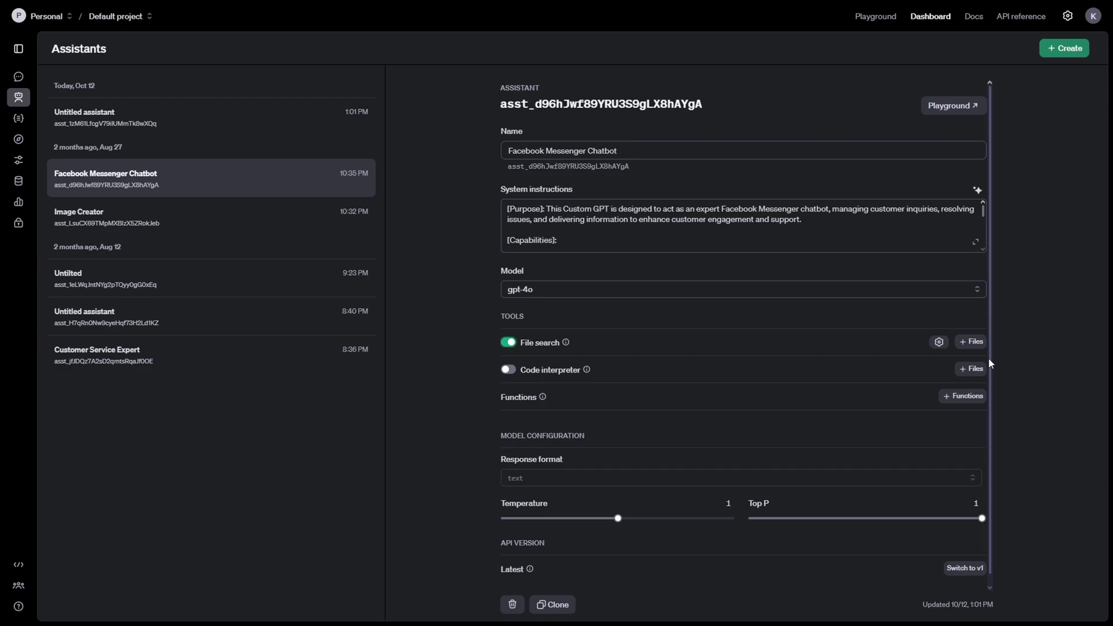
Upload Q&A Customer Support.docx and attach it to the assistant's file search.
click(971, 343)
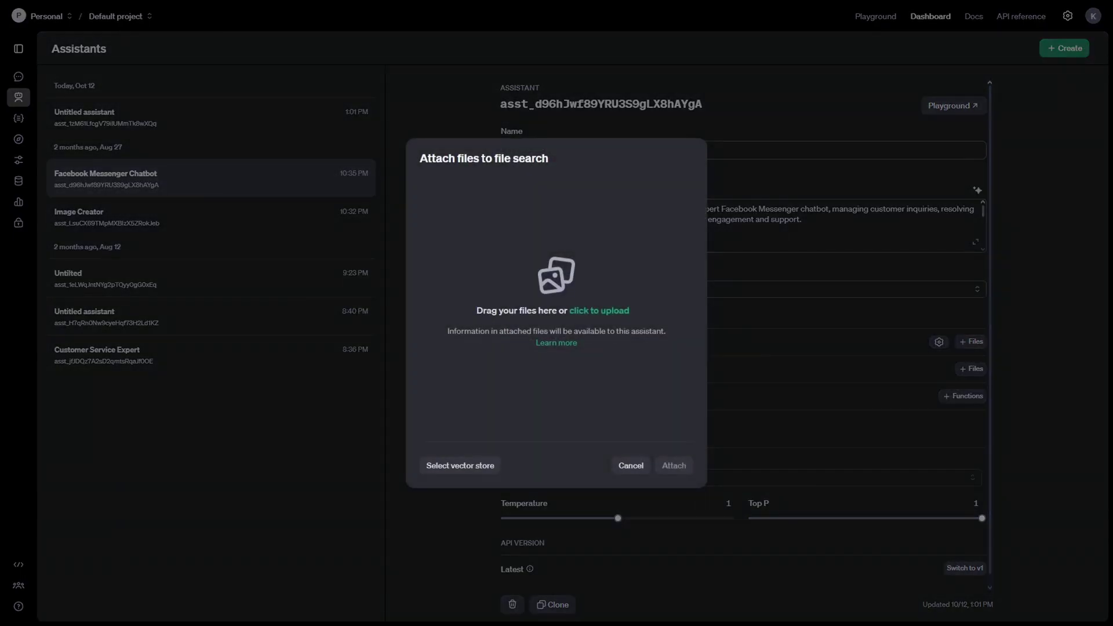
drag(753, 289, 547, 311)
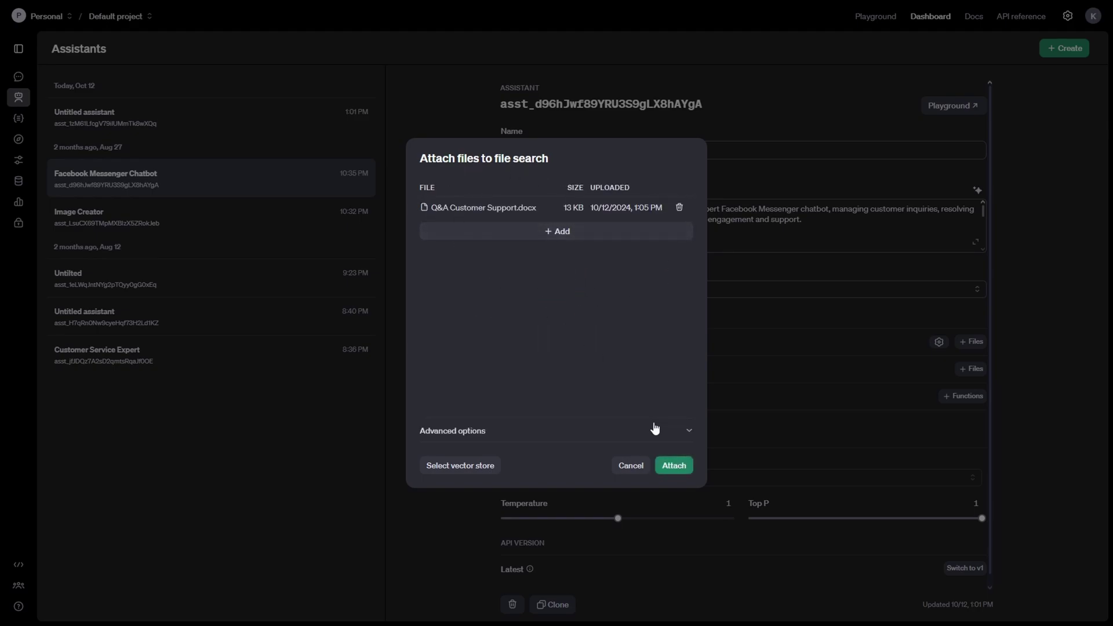
click(667, 472)
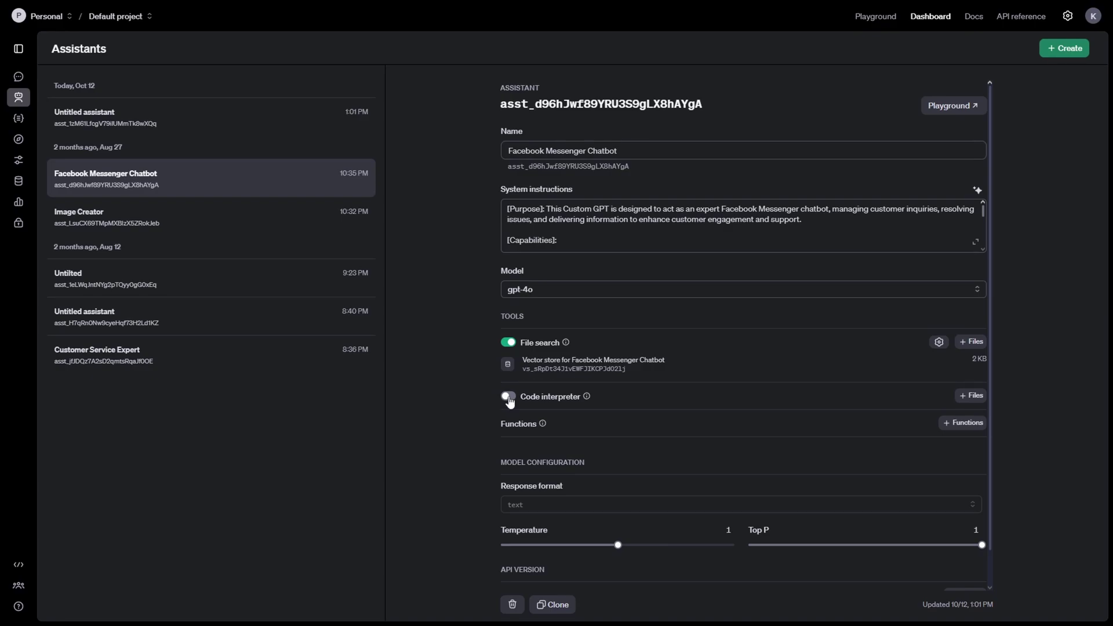
Switch on Code interpreter under the assistant's tools.
click(508, 398)
scroll(609, 412, down, 1)
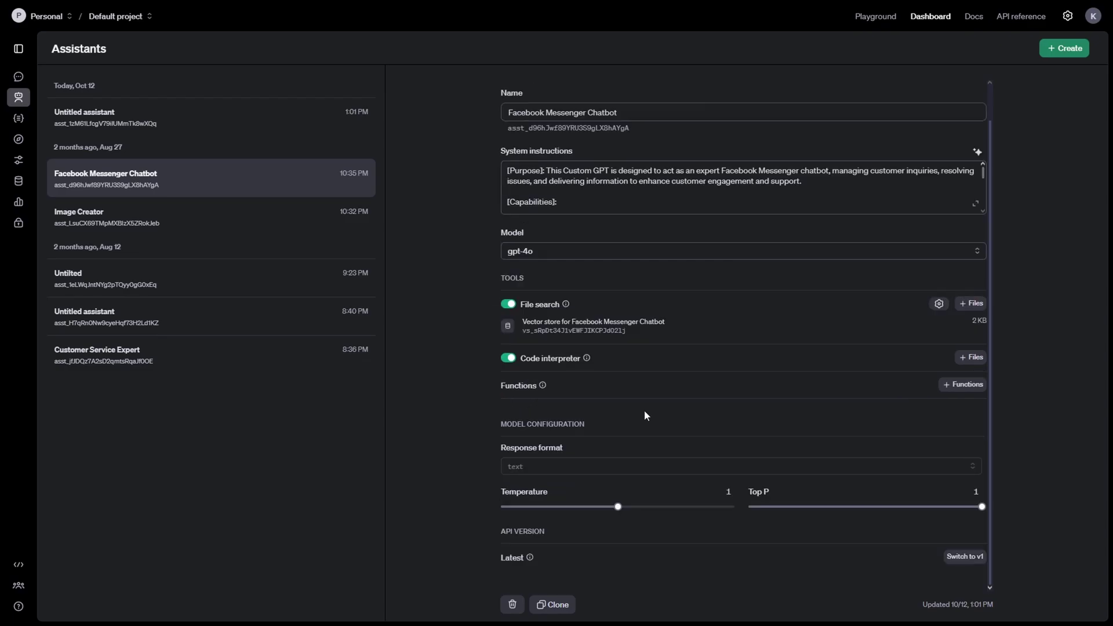
scroll(637, 403, up, 1)
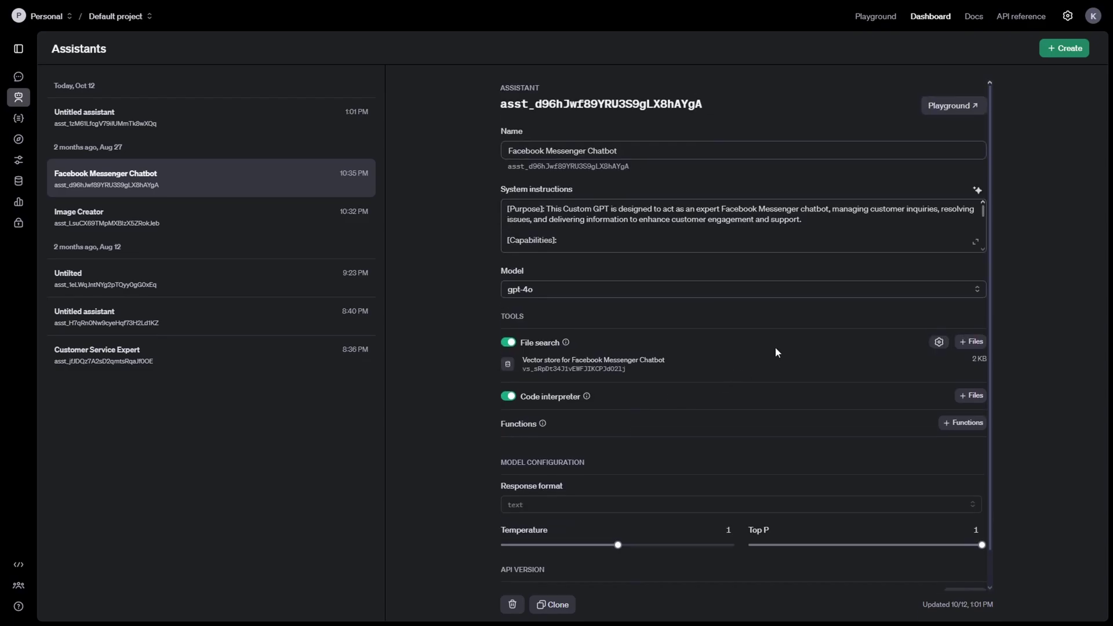
mouse_move(571, 96)
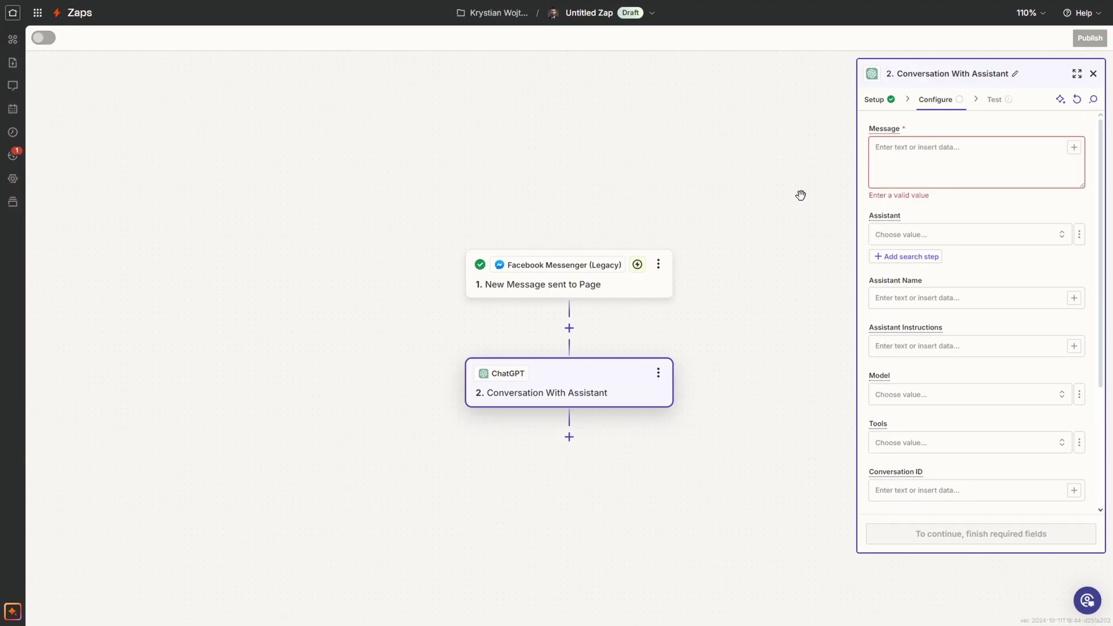
Map the Messenger Message Text into Message and select the Facebook Messenger Chatbot assistant.
click(1073, 148)
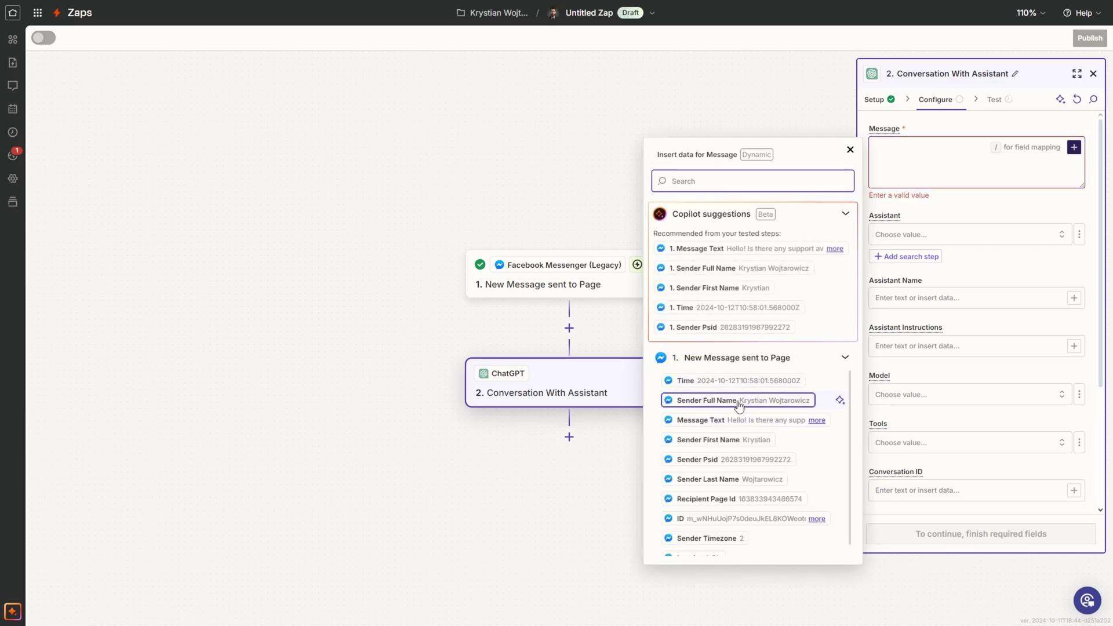
click(751, 421)
click(963, 224)
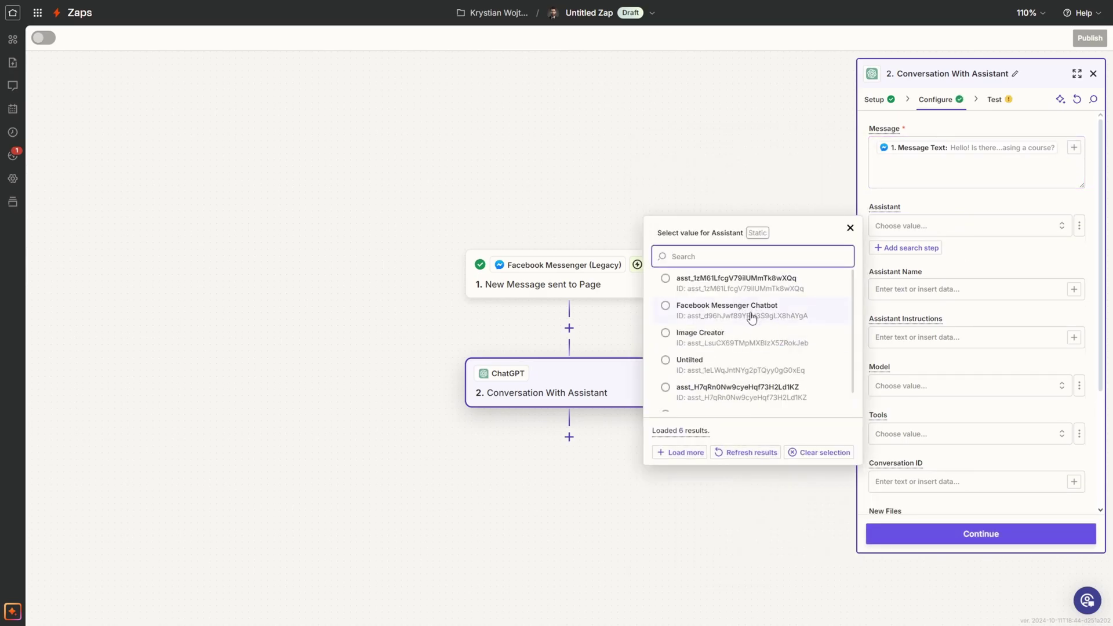
click(752, 318)
Name the assistant 'Customer Service' and choose gpt-4o as the model.
click(946, 290)
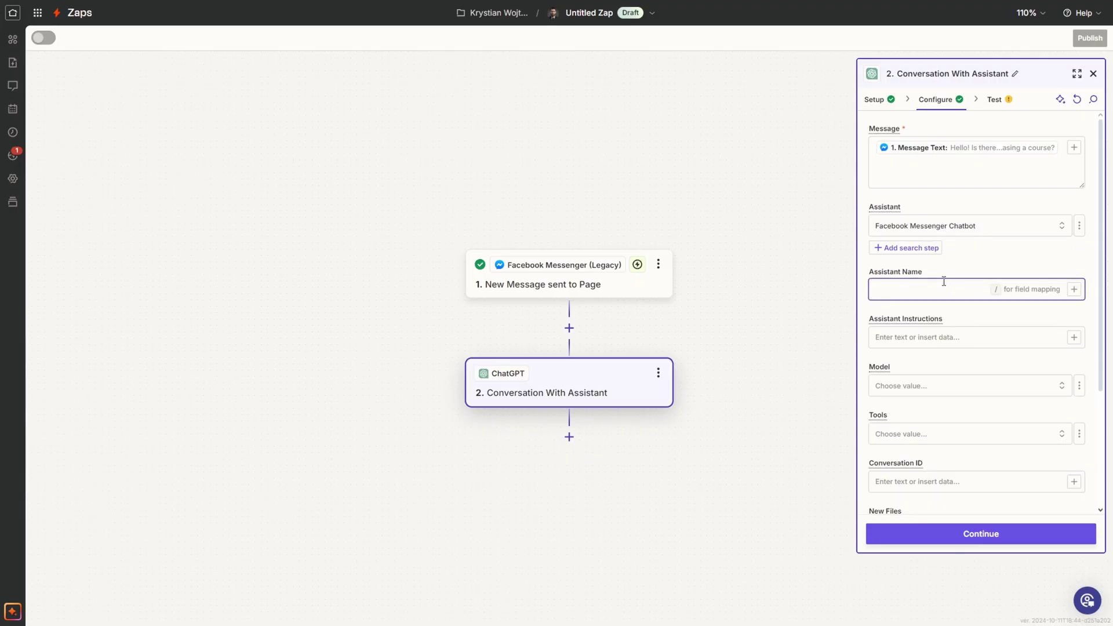
text(Customer Service)
click(947, 315)
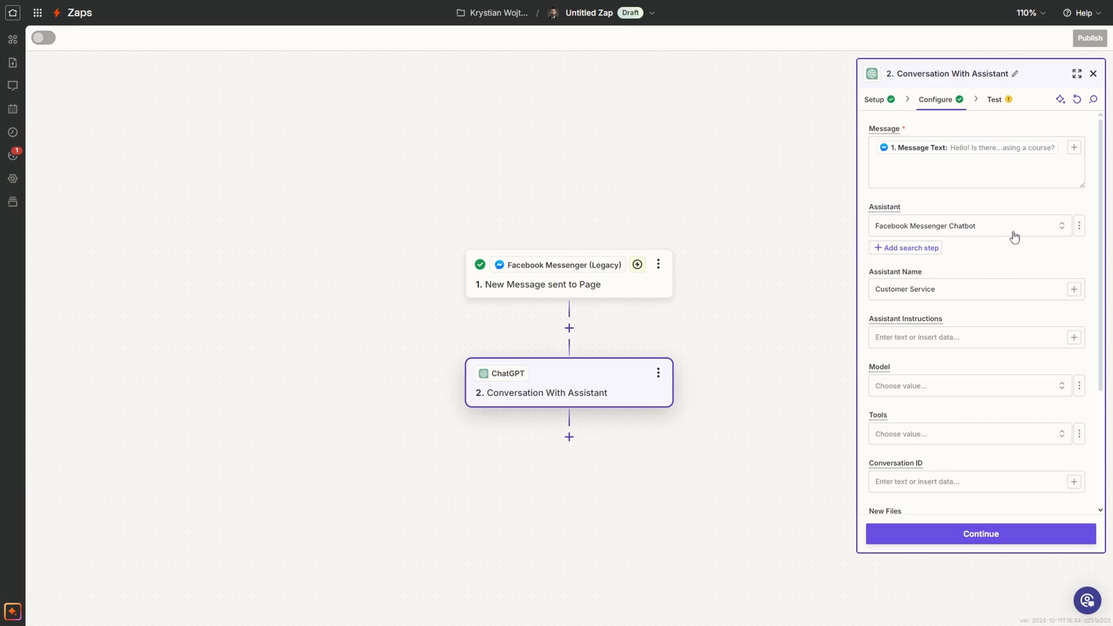
scroll(946, 346, down, 1)
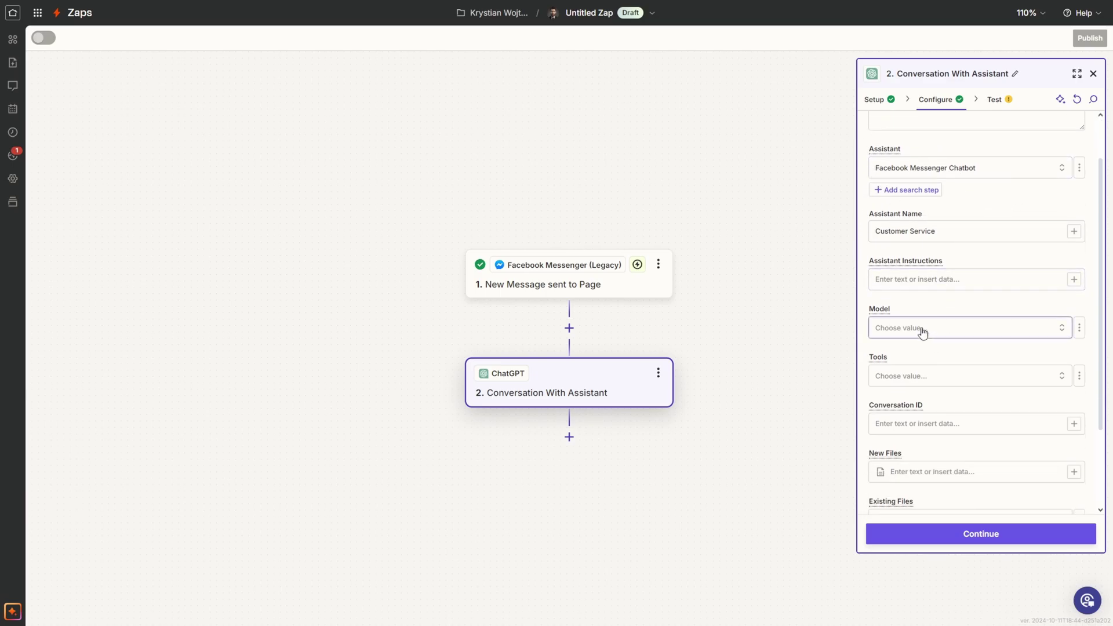
click(922, 328)
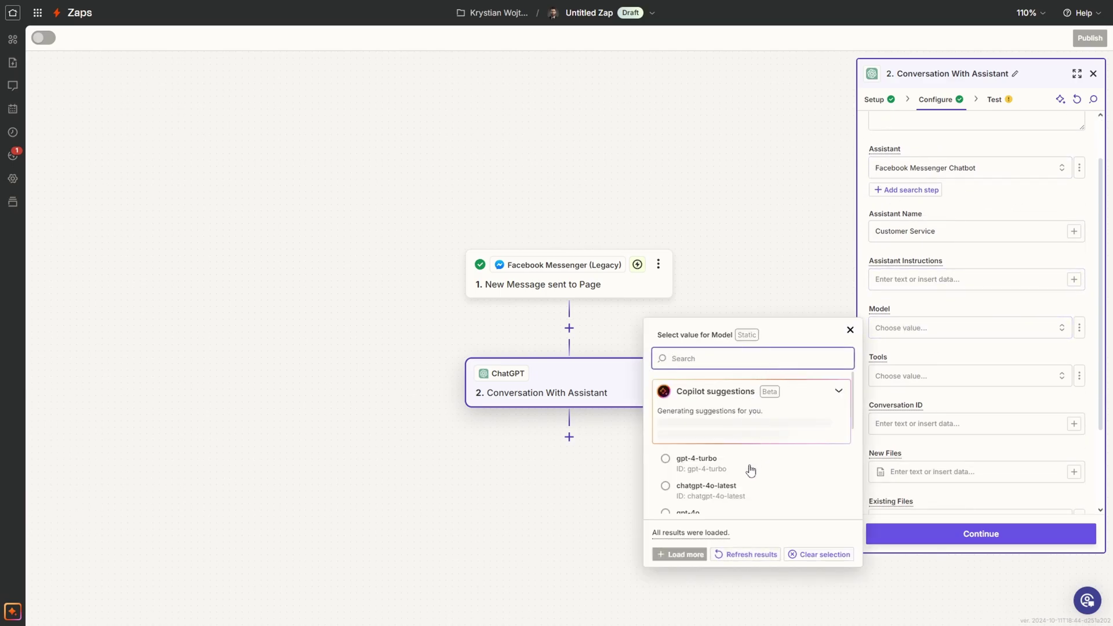
click(703, 410)
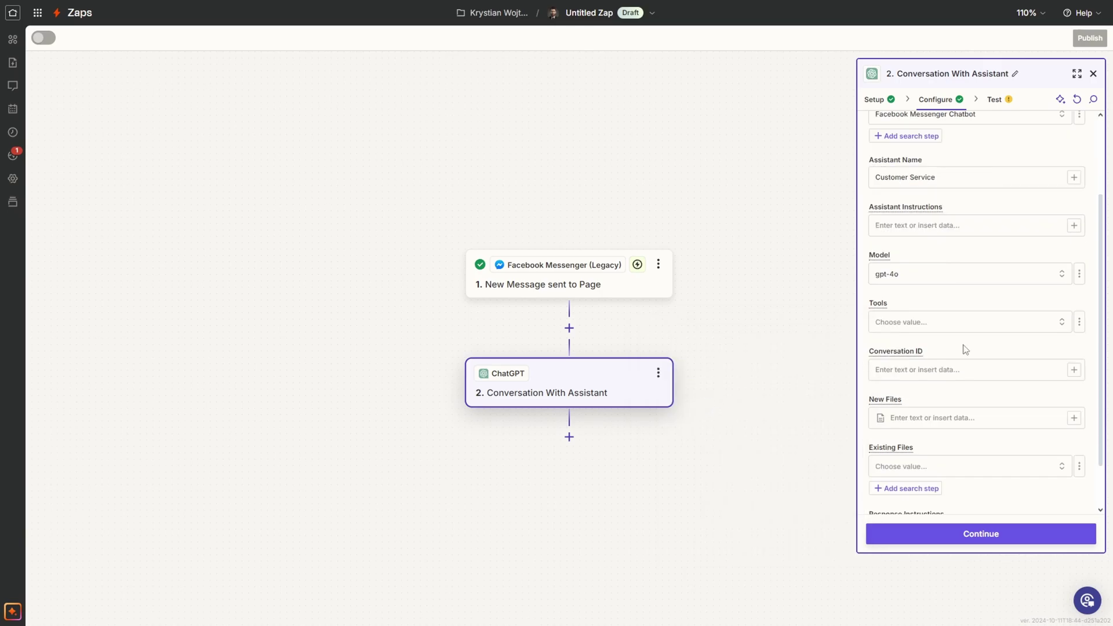
click(943, 370)
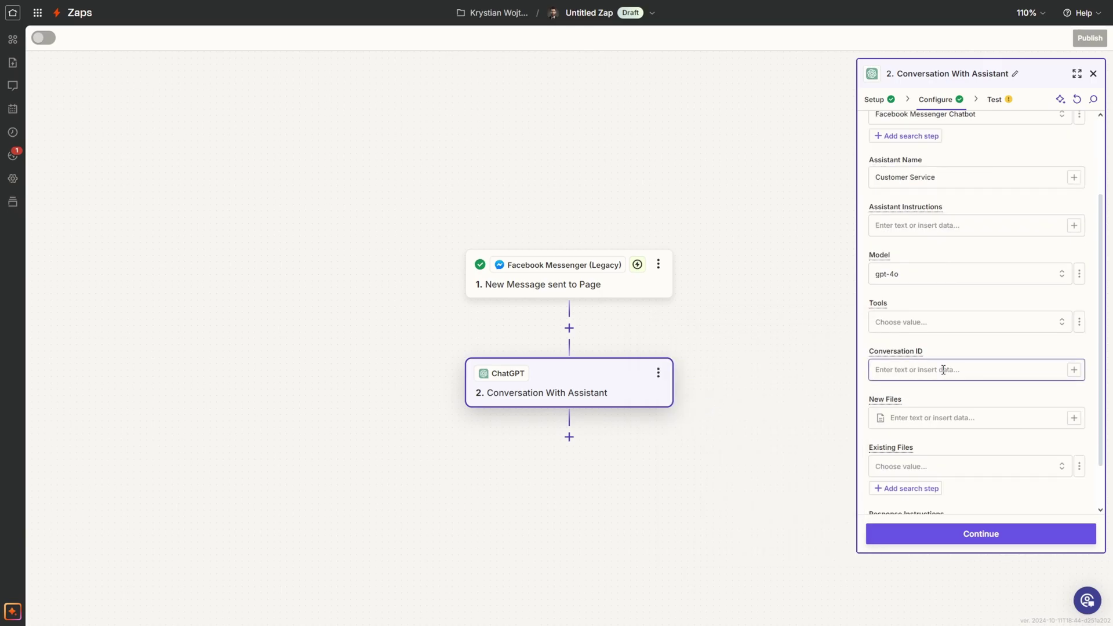
Map the ChatGPT step's Conversation ID to the Facebook Messenger Sender Psid.
click(1073, 370)
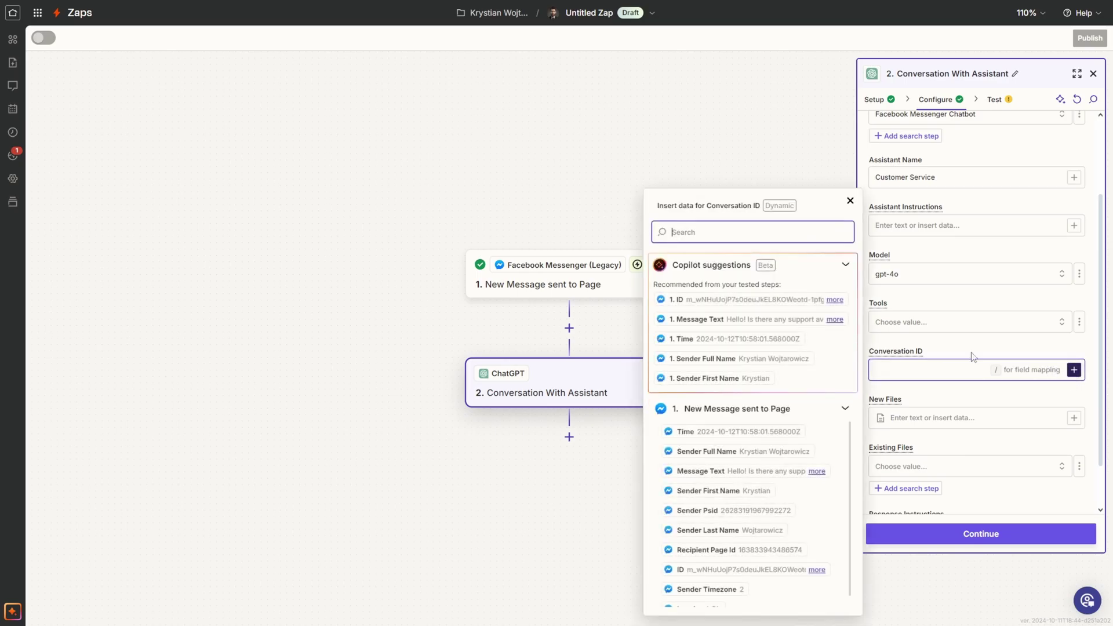
click(707, 514)
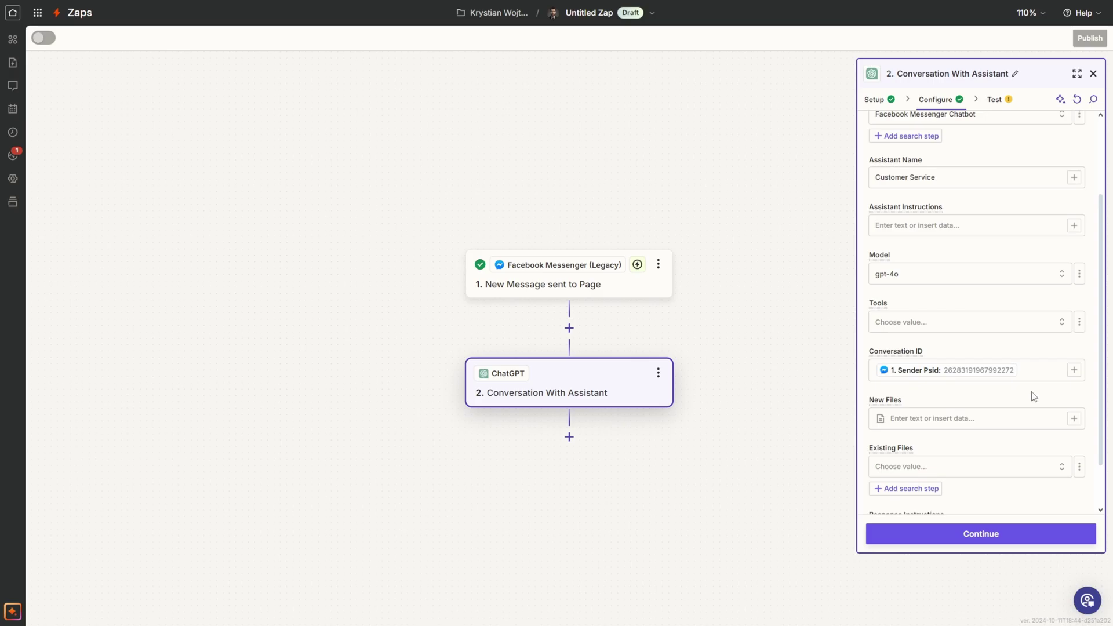
click(987, 416)
scroll(986, 414, down, 1)
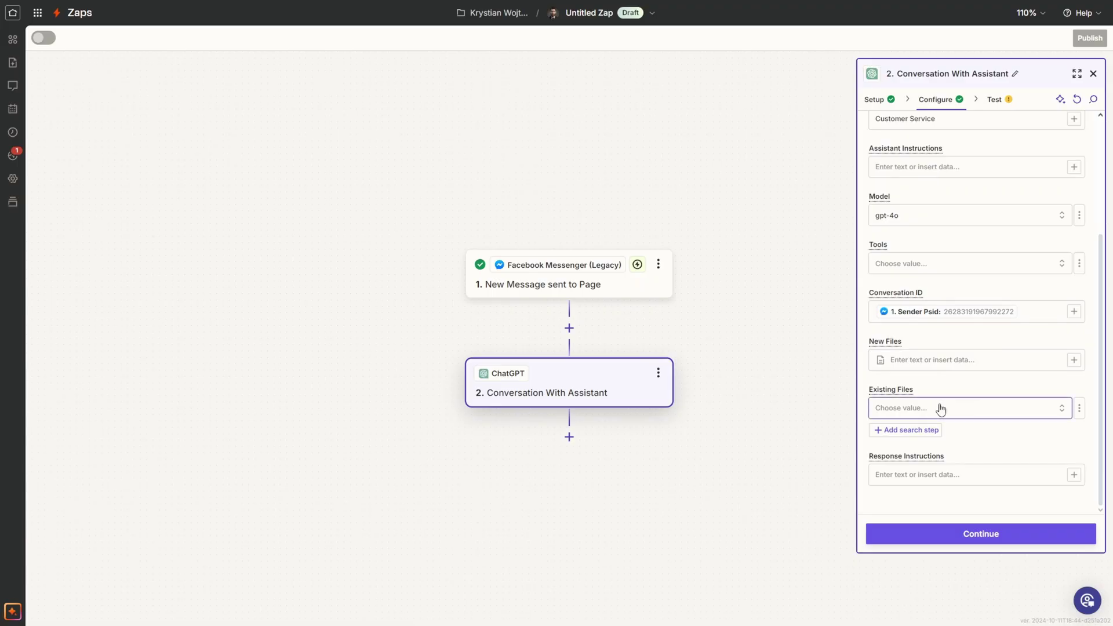
Test the ChatGPT step and find the Full Response promising ongoing 1-on-1 support after course purchase.
click(965, 534)
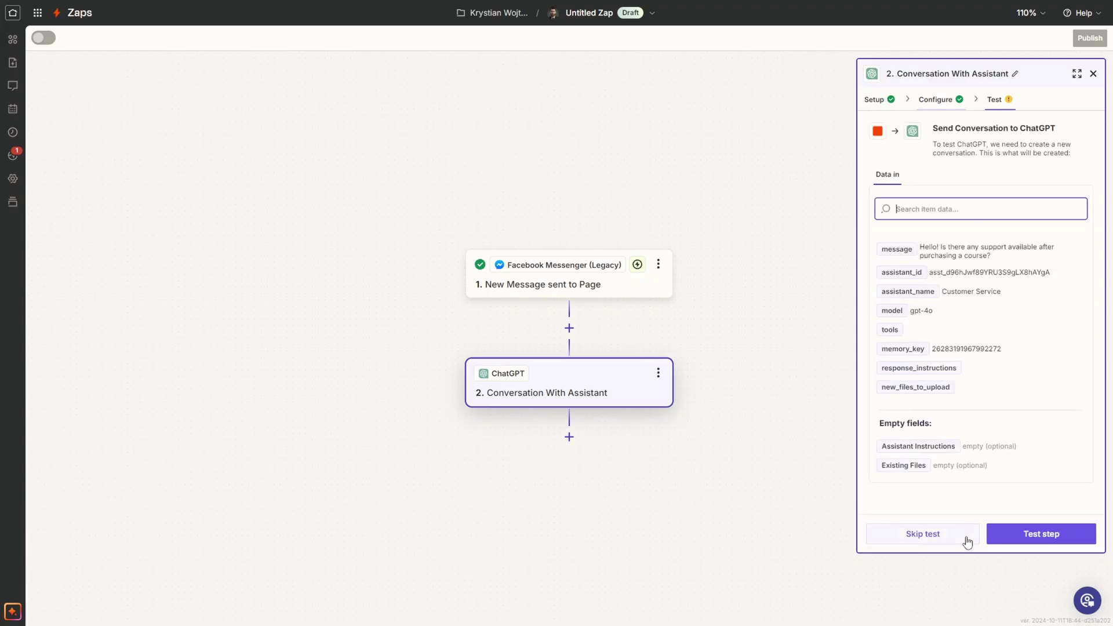
click(1024, 534)
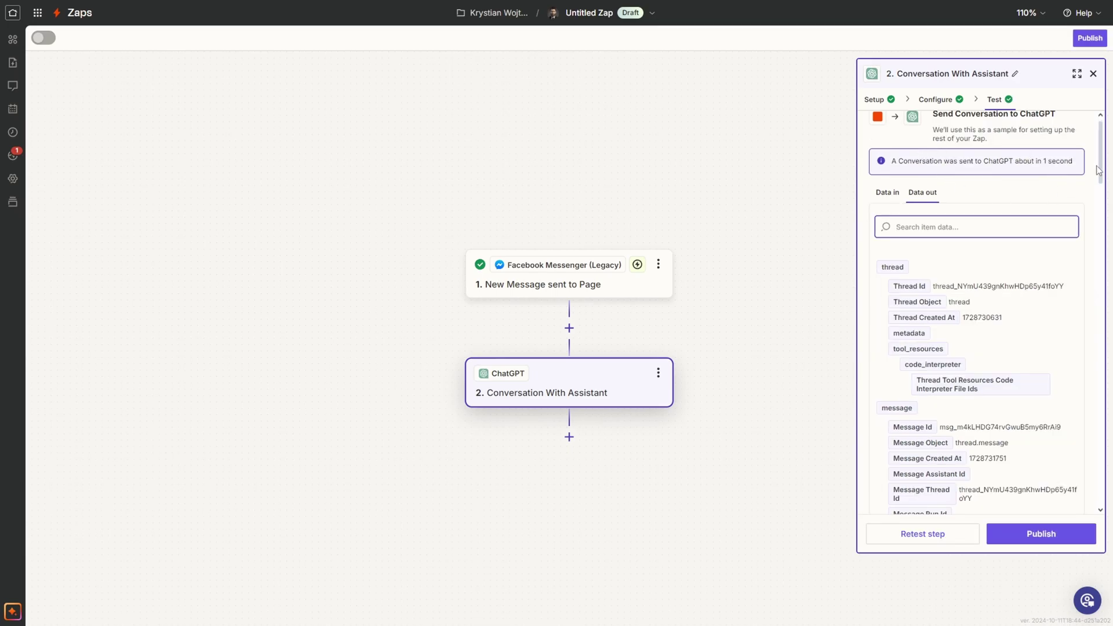
drag(1101, 164, 1096, 402)
scroll(1066, 369, down, 5)
scroll(1067, 369, down, 3)
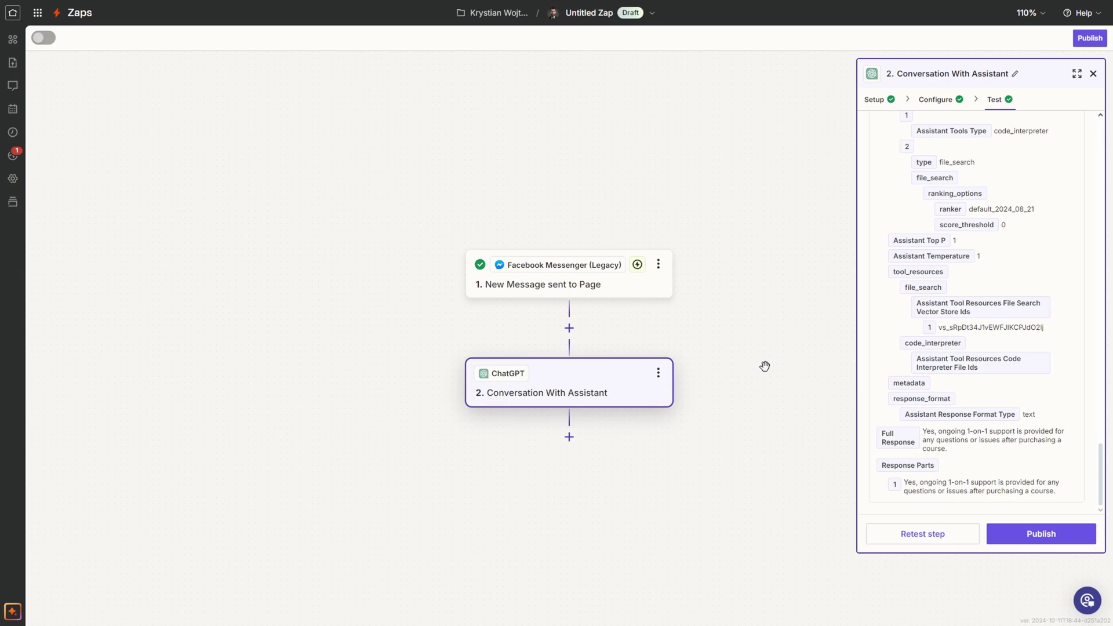
key(alt+Tab)
scroll(691, 320, up, 1)
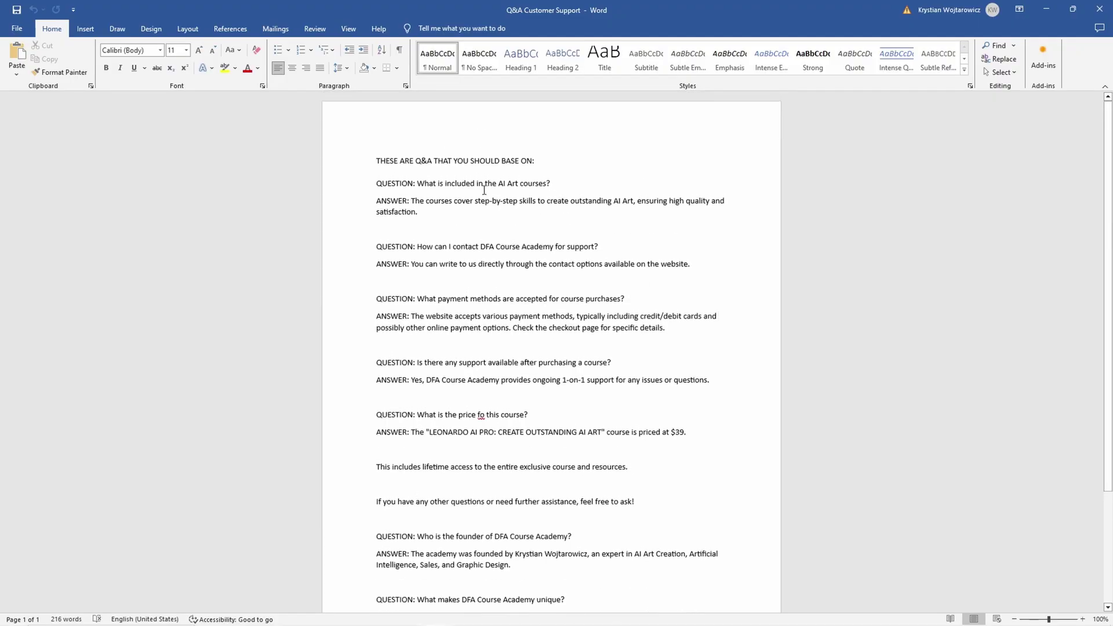
scroll(617, 318, down, 4)
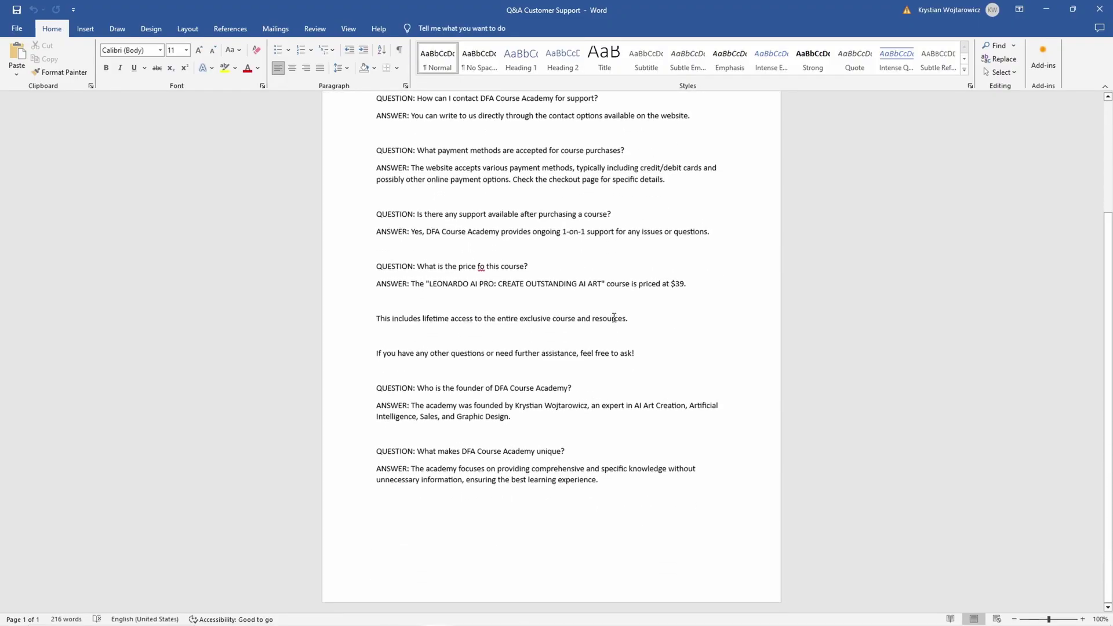
scroll(579, 325, up, 2)
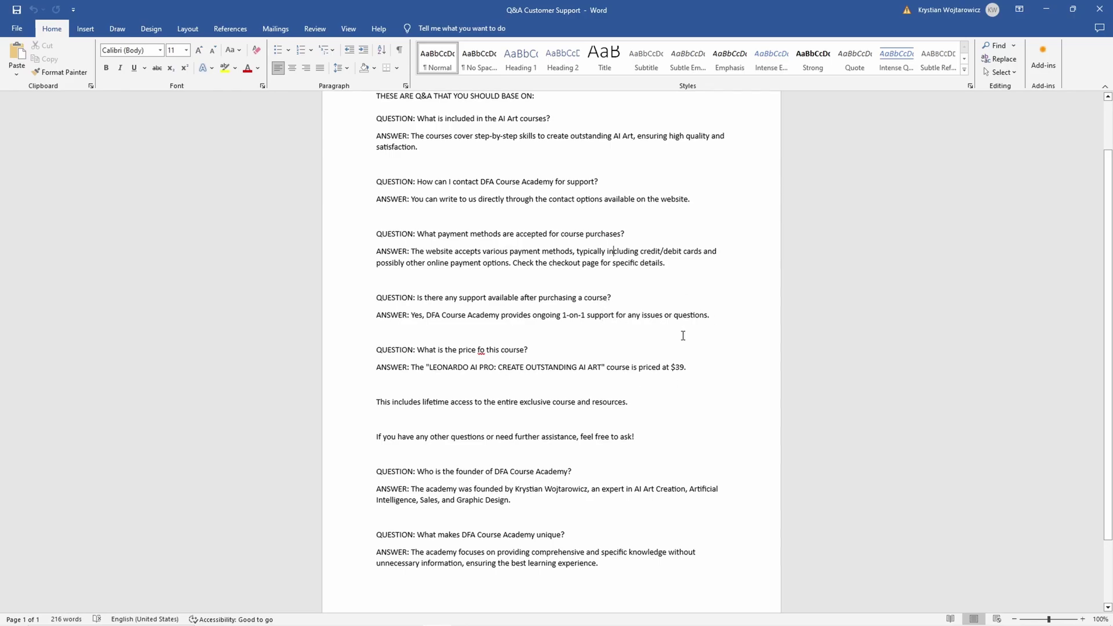
drag(628, 299, 561, 298)
click(561, 298)
drag(729, 320, 684, 326)
click(684, 327)
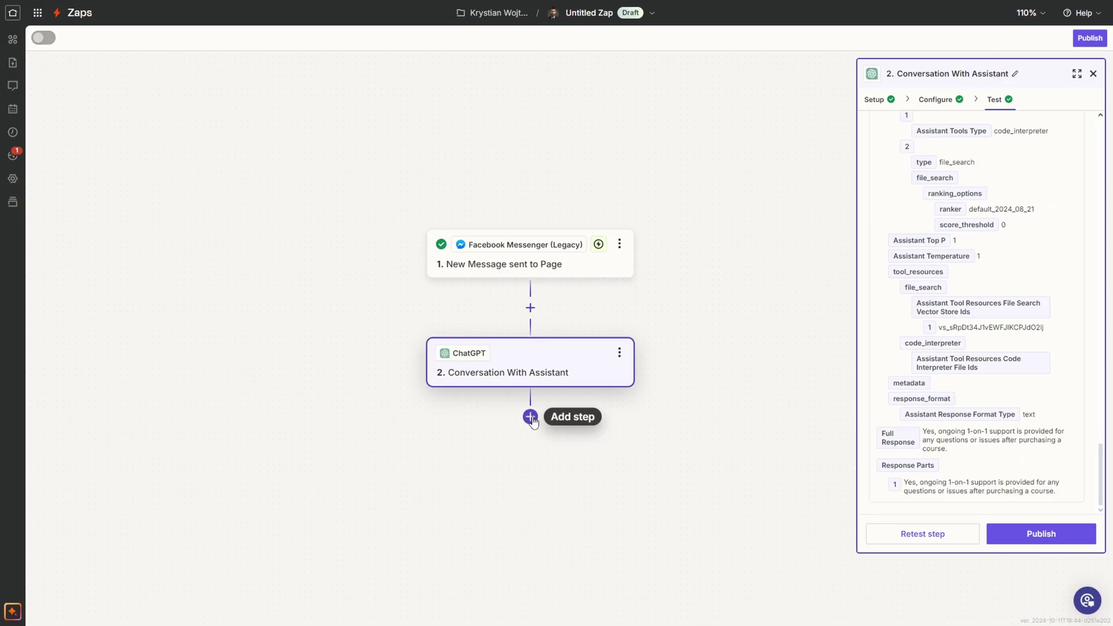
Add a Facebook Messenger (Legacy) 'Send Message from Page' step after ChatGPT.
click(530, 416)
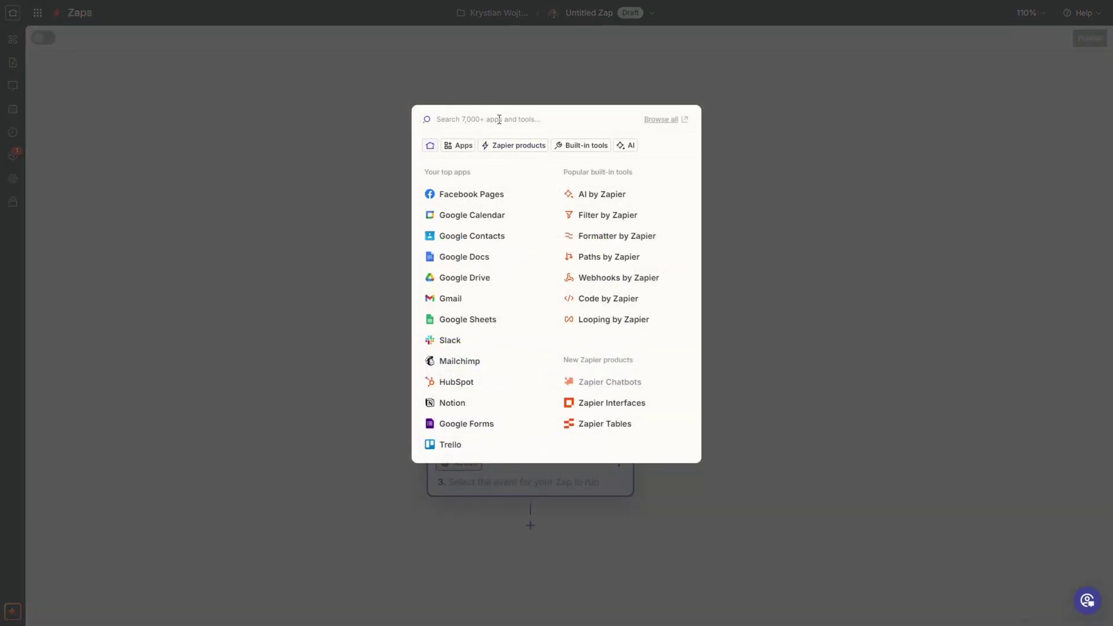
text(mes)
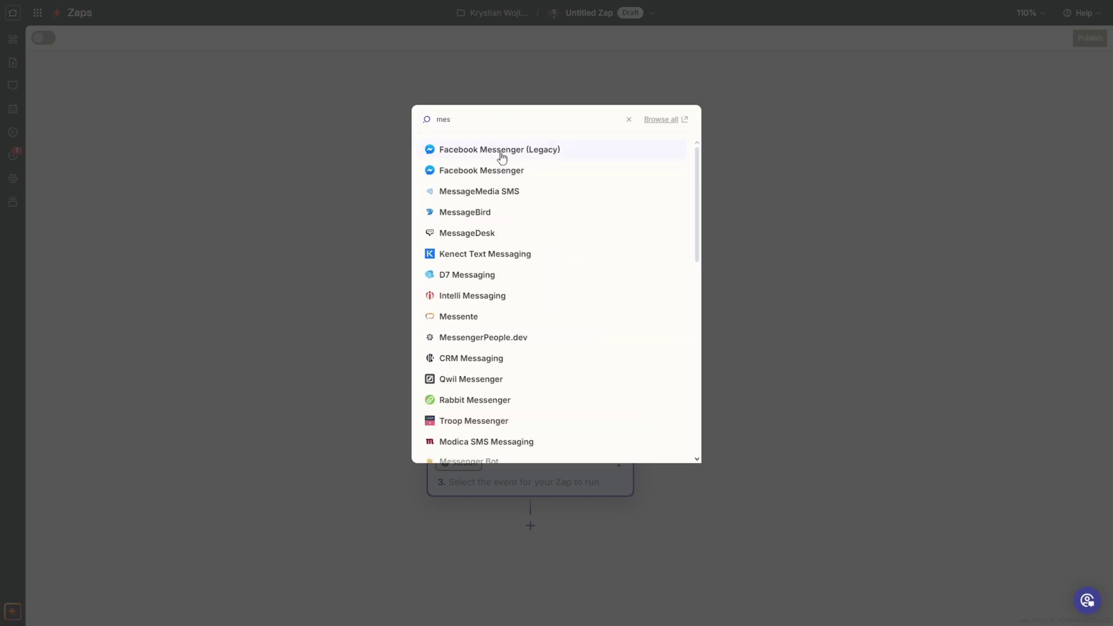
click(512, 150)
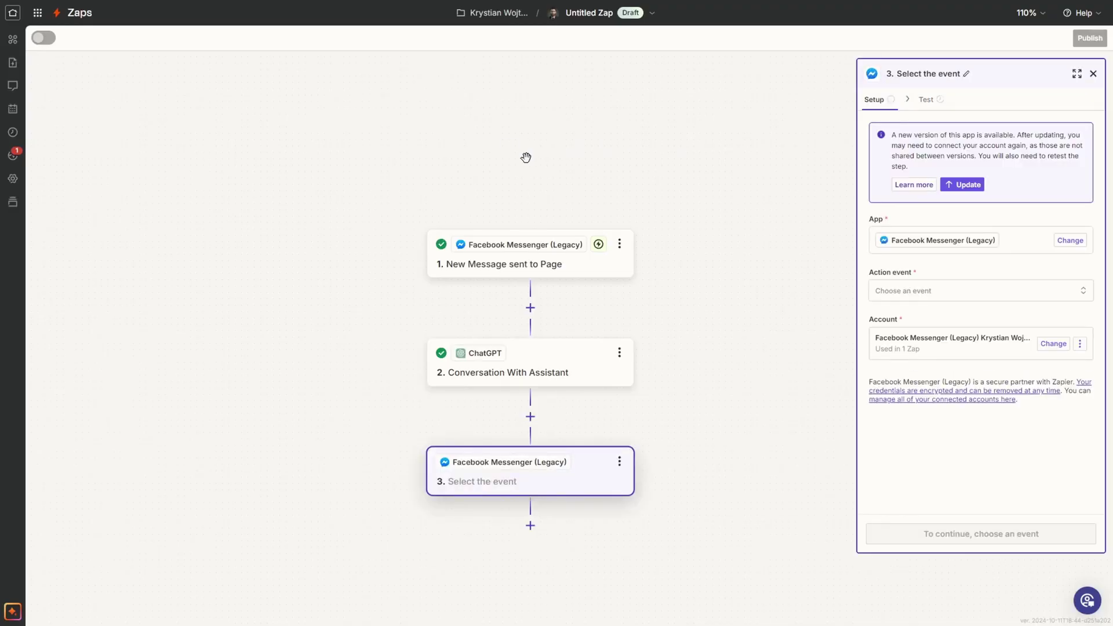
click(930, 295)
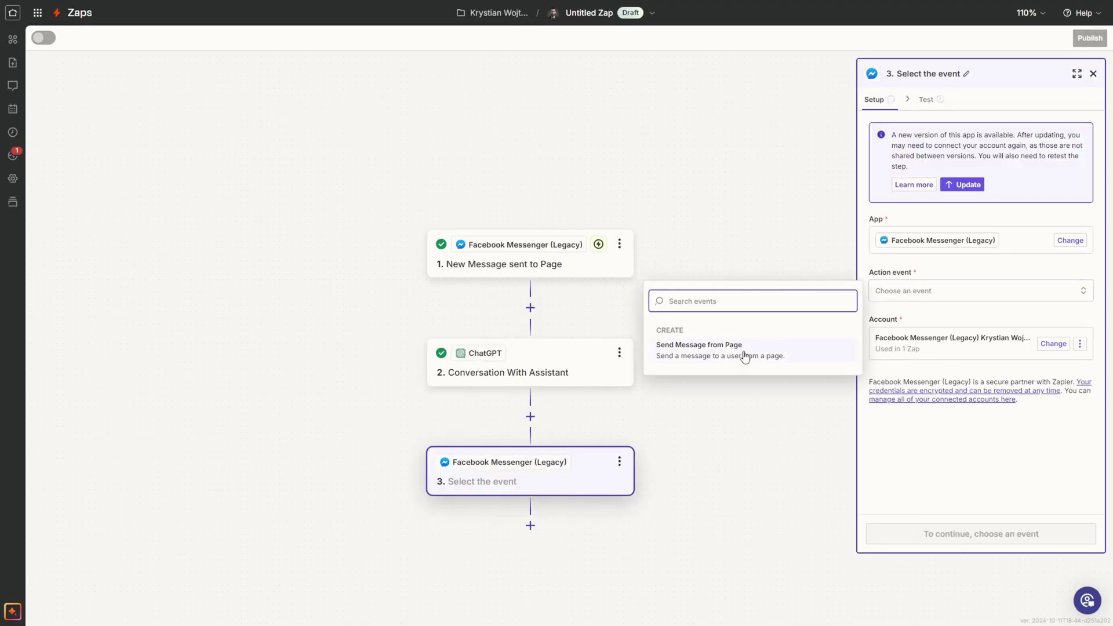
click(744, 351)
click(965, 533)
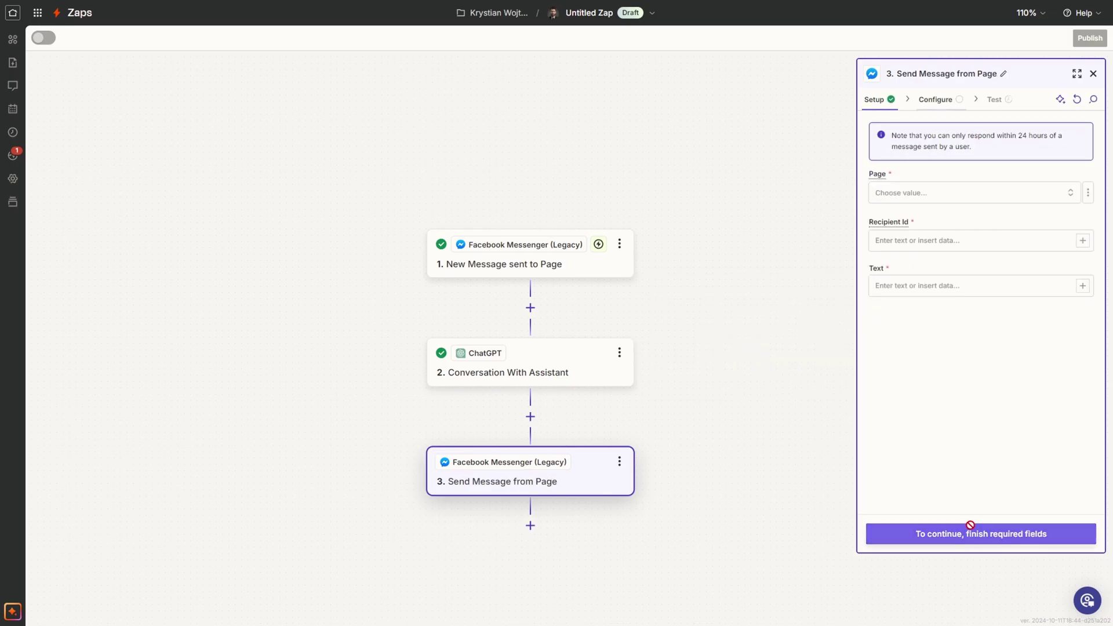
Set Page to DFA Course Academy, Recipient Id to Sender Psid, and message text to Full Response.
click(937, 192)
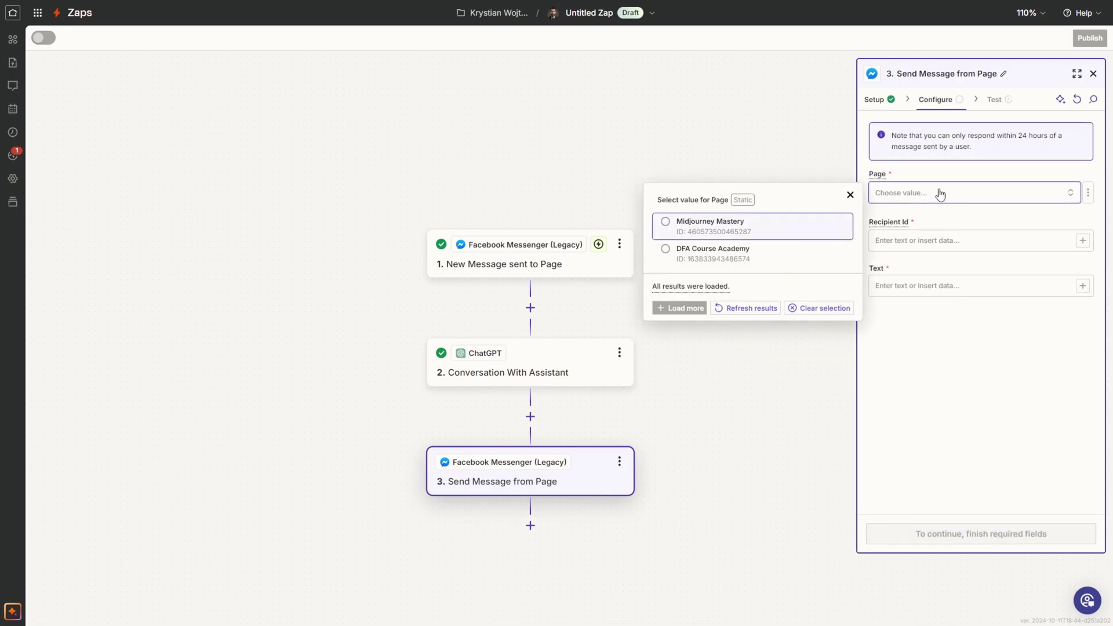
click(733, 252)
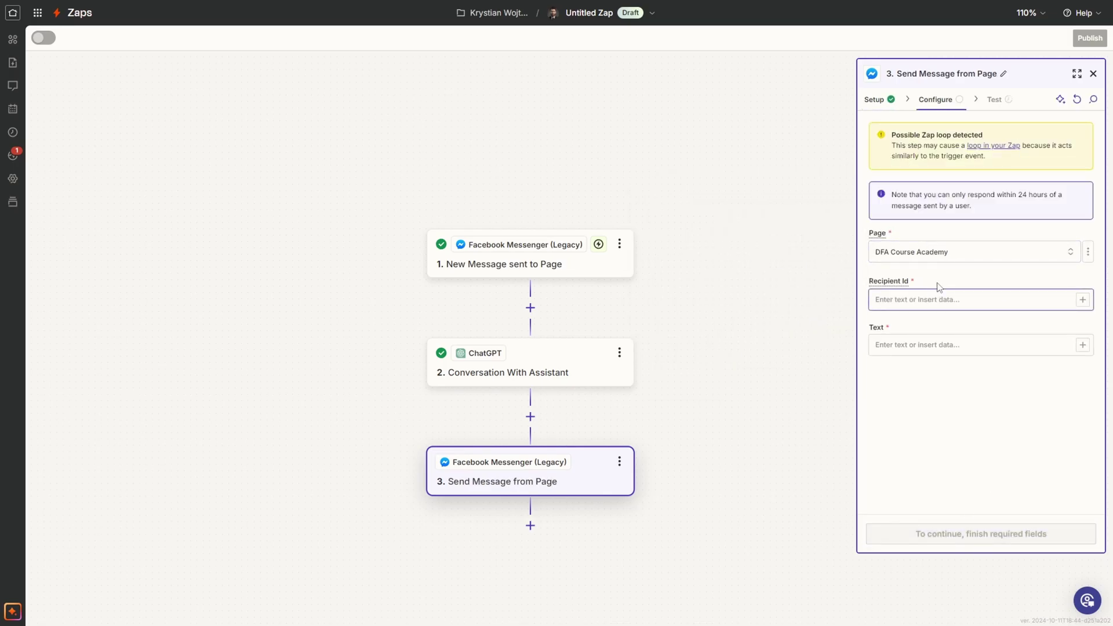
click(884, 299)
click(1082, 300)
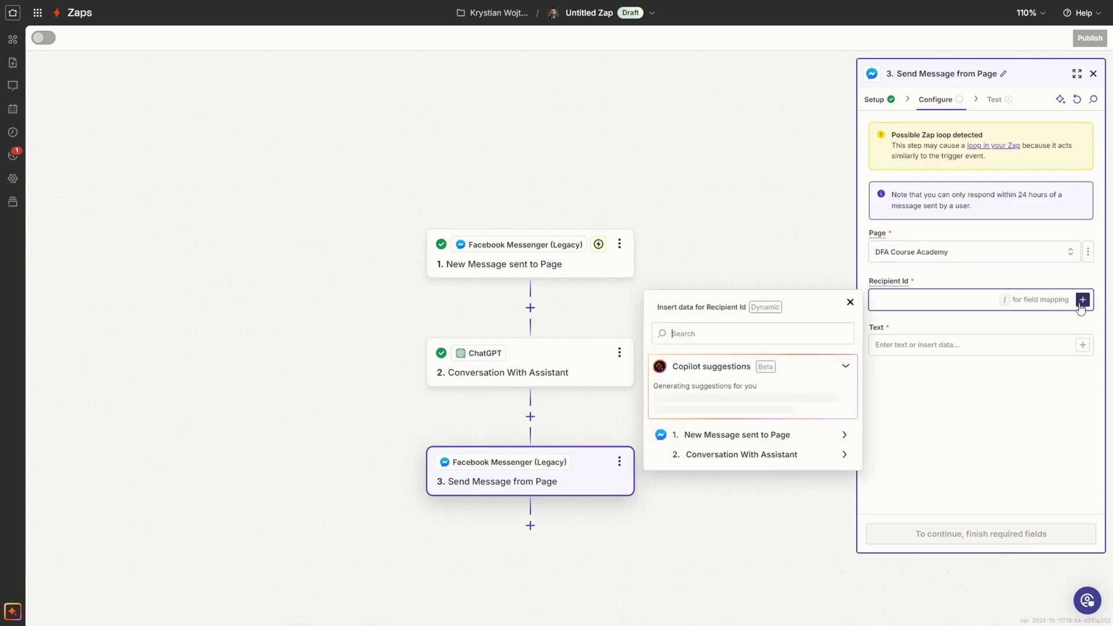
click(788, 434)
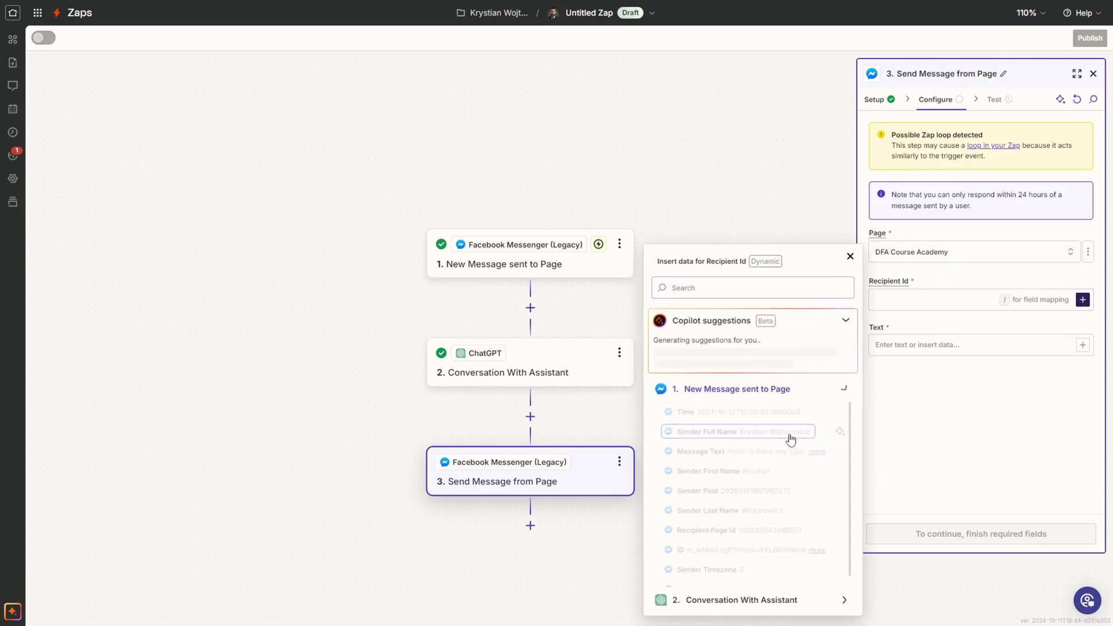
click(742, 493)
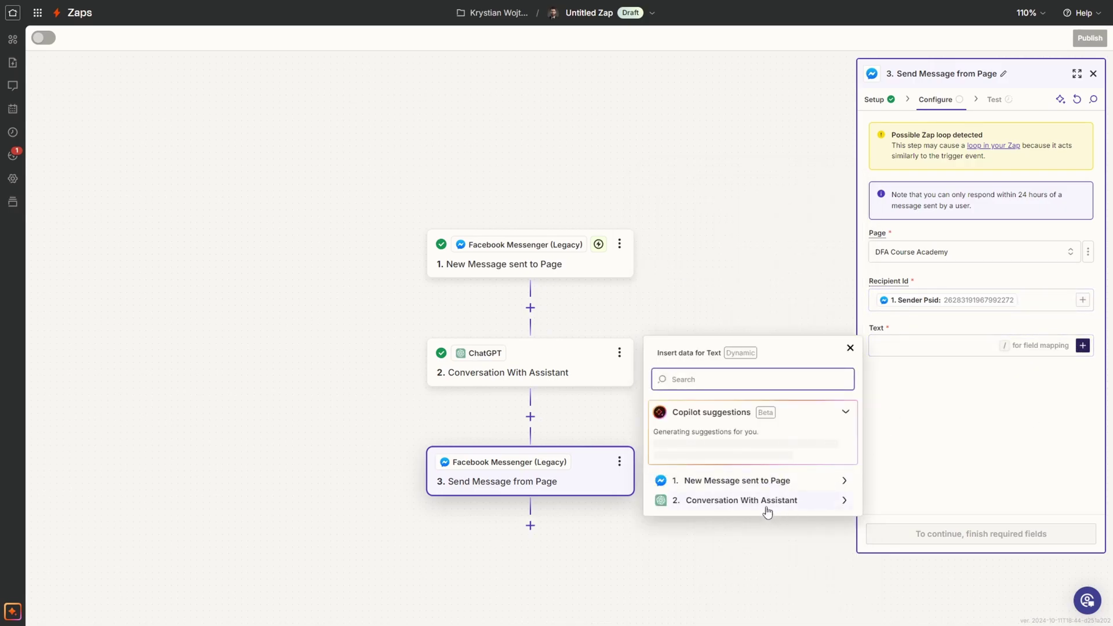
click(764, 502)
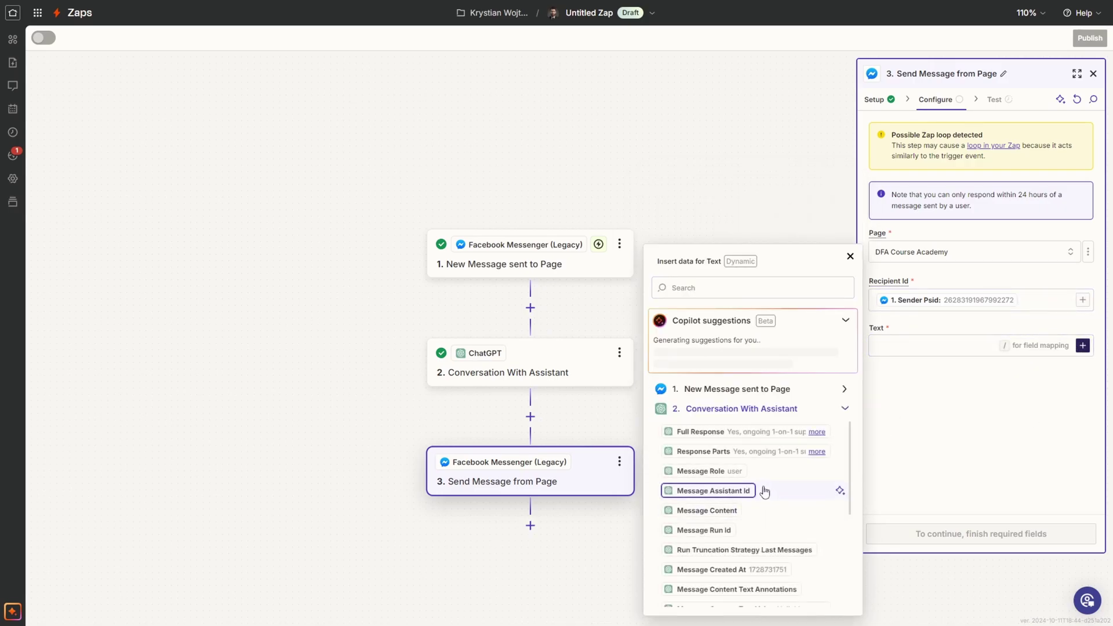
click(723, 433)
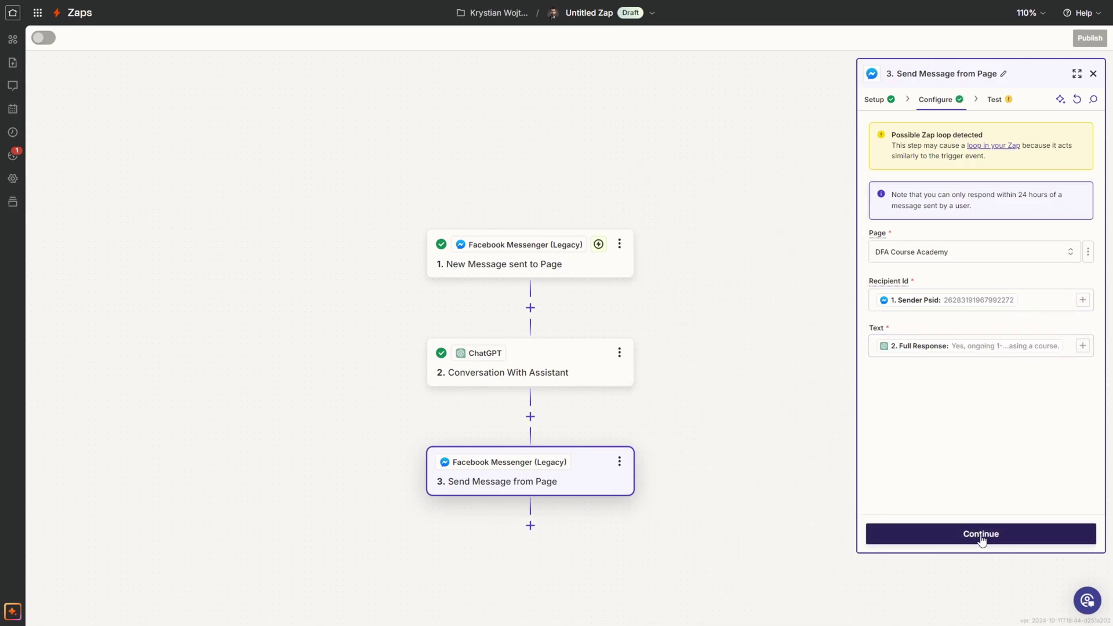
click(980, 534)
Test the send-message step and check the reply in the DFA Course Academy Messenger chat.
click(1021, 540)
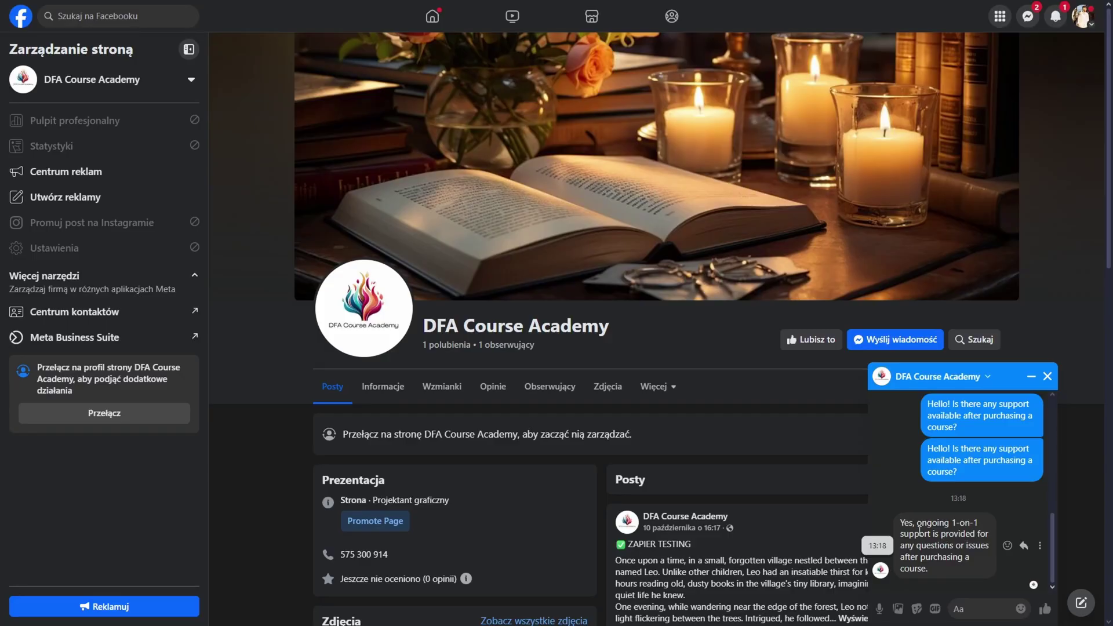
click(903, 525)
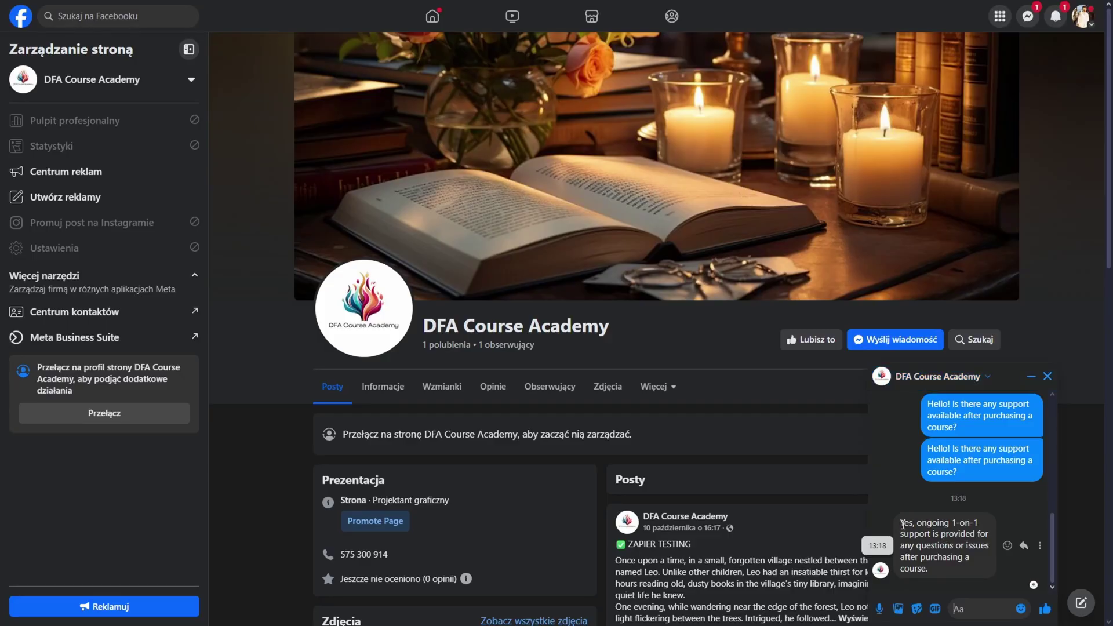
drag(933, 574, 901, 524)
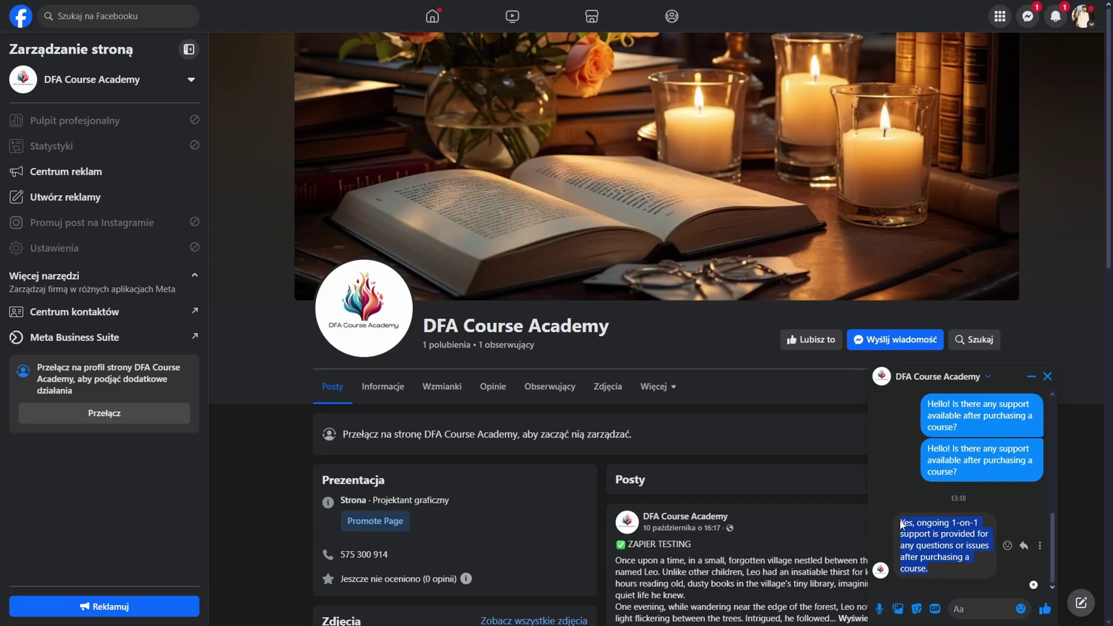
drag(903, 525, 902, 555)
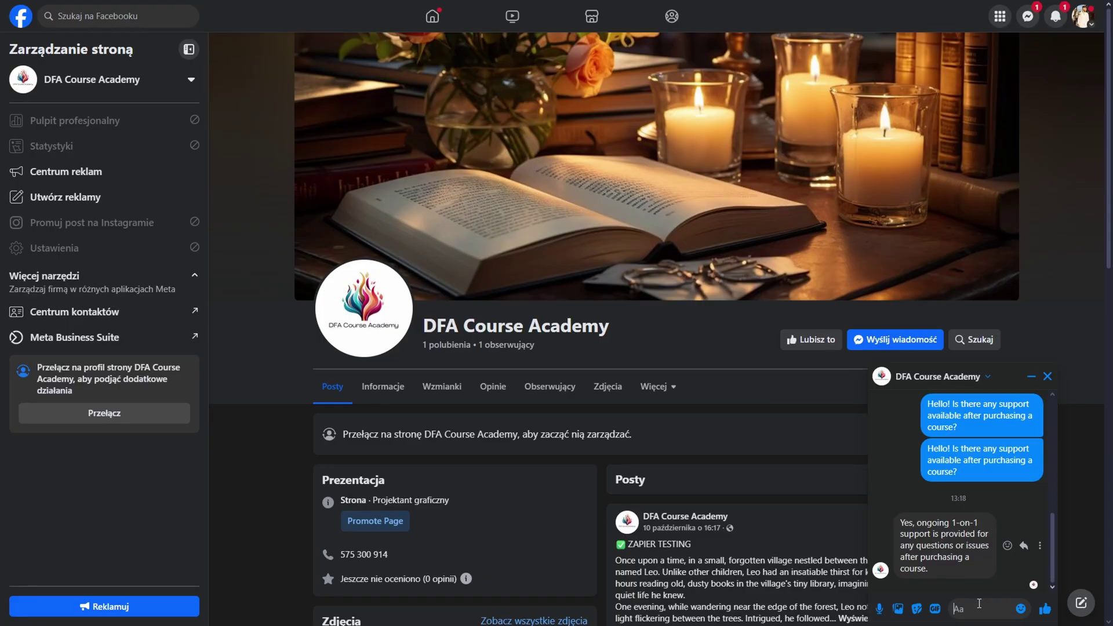
Send 'What products do you offer?' then 'what is the price of this course?' in the page chat.
text(What prod)
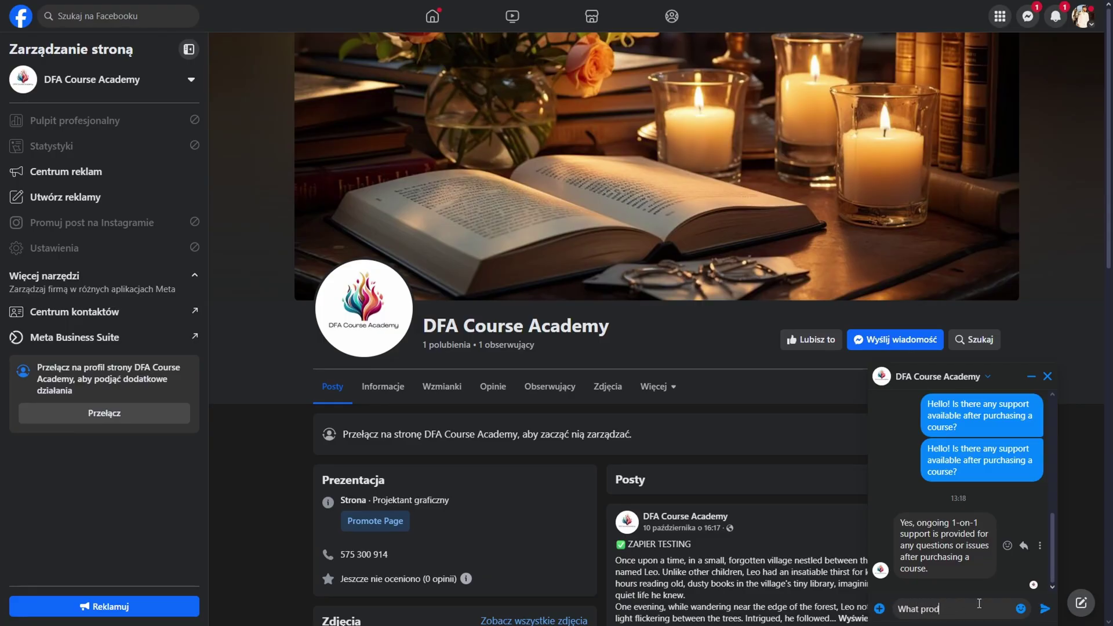
text(ucts do you oofe)
key(BackSpace)
key(BackSpace)
key(BackSpace)
text(ffeR?)
key(Return)
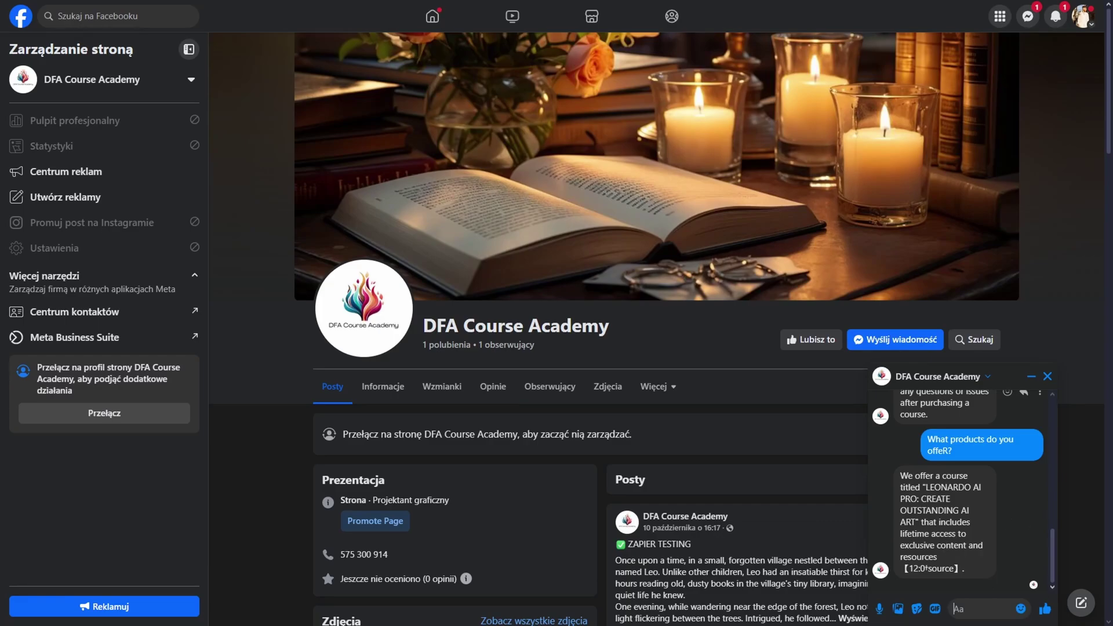
text(what is the price of this course?)
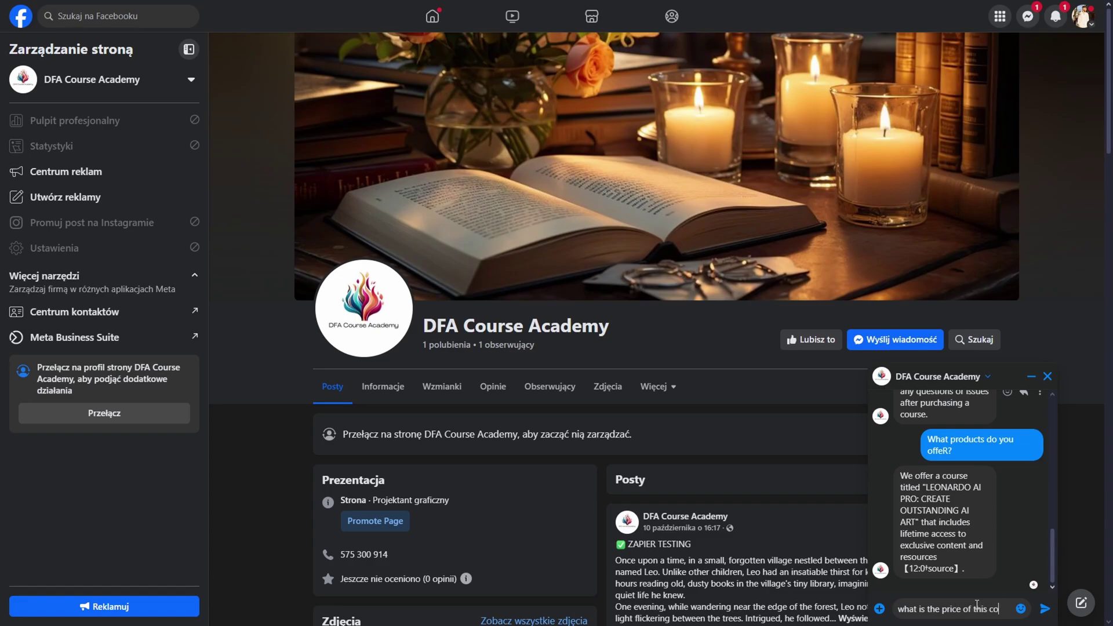
key(Return)
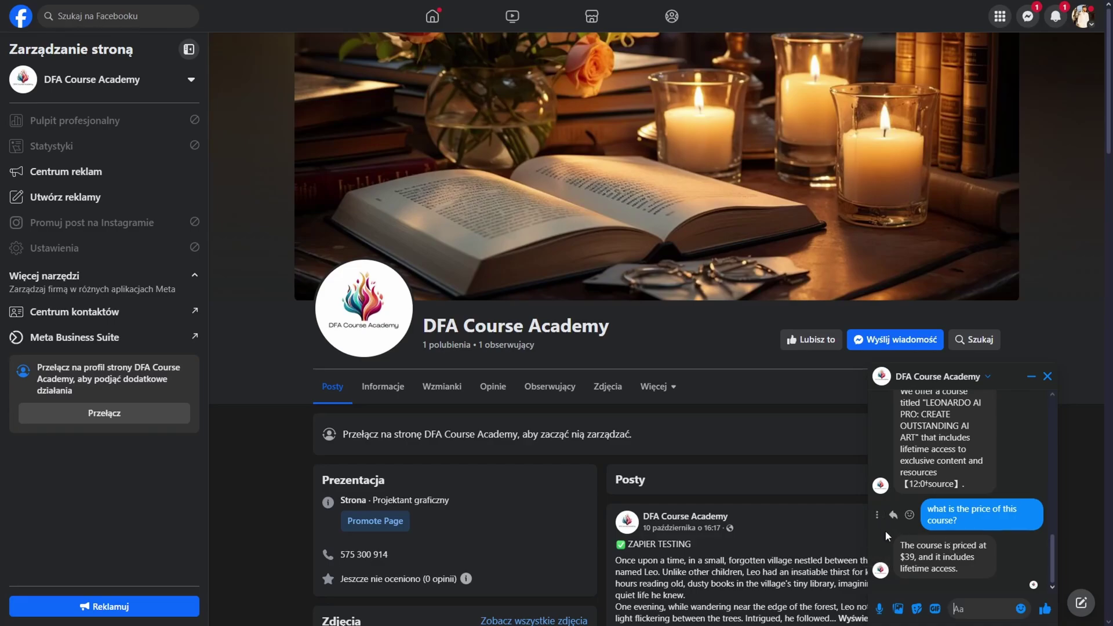
Ask 'who is the founder of DFA Course Academy', then send 'That's it' to end the chat.
click(967, 613)
text(w)
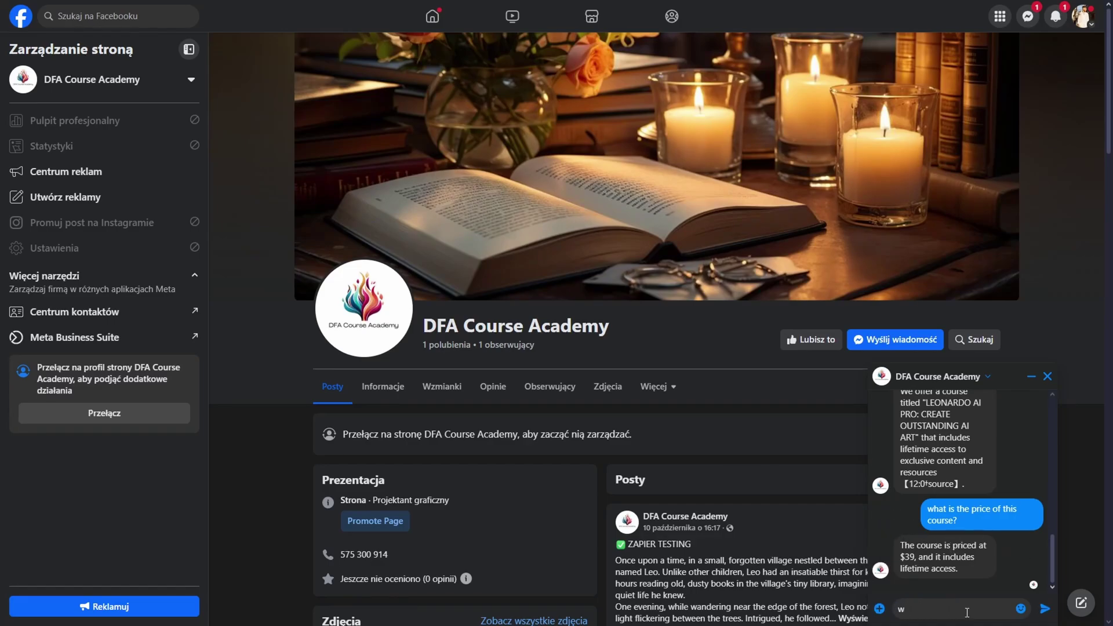
text(ho is the founder of DFACou)
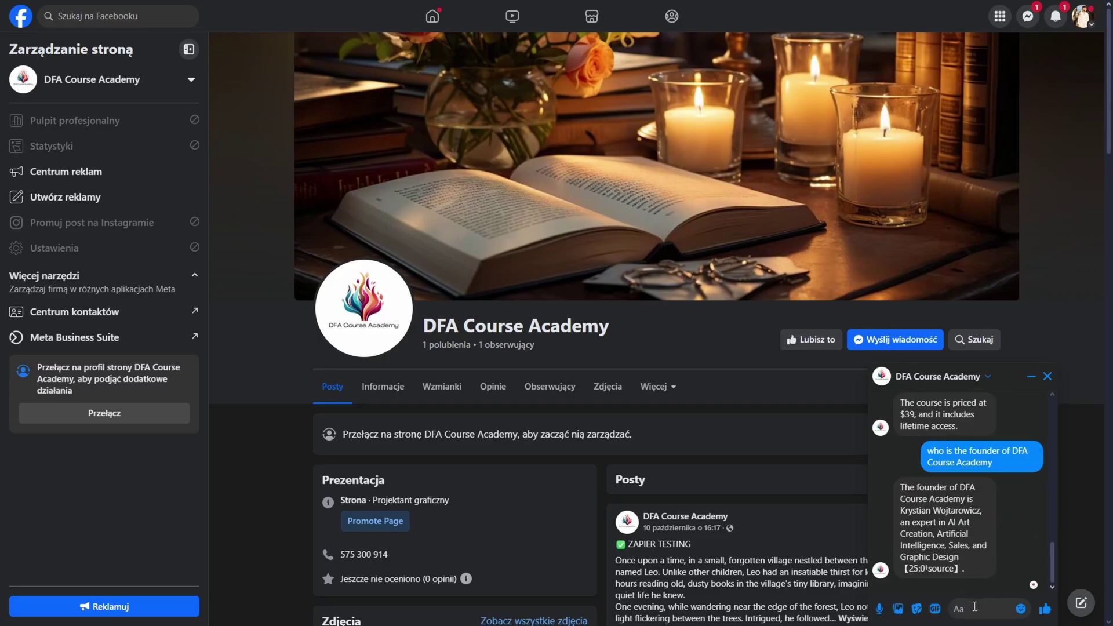
text(Tha)
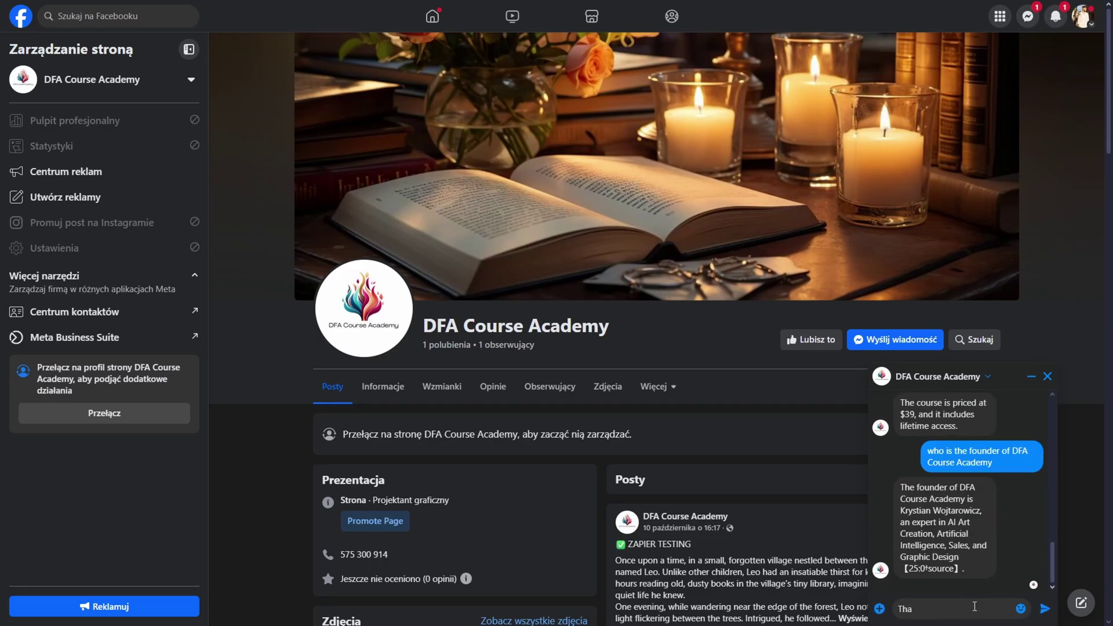
text(t's it)
key(Return)
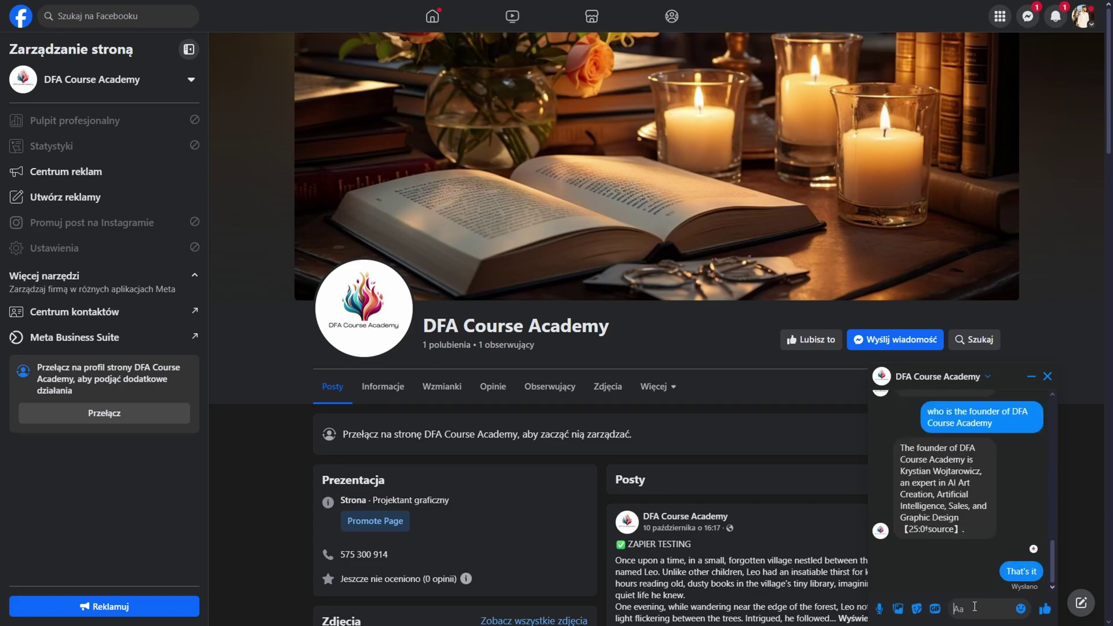